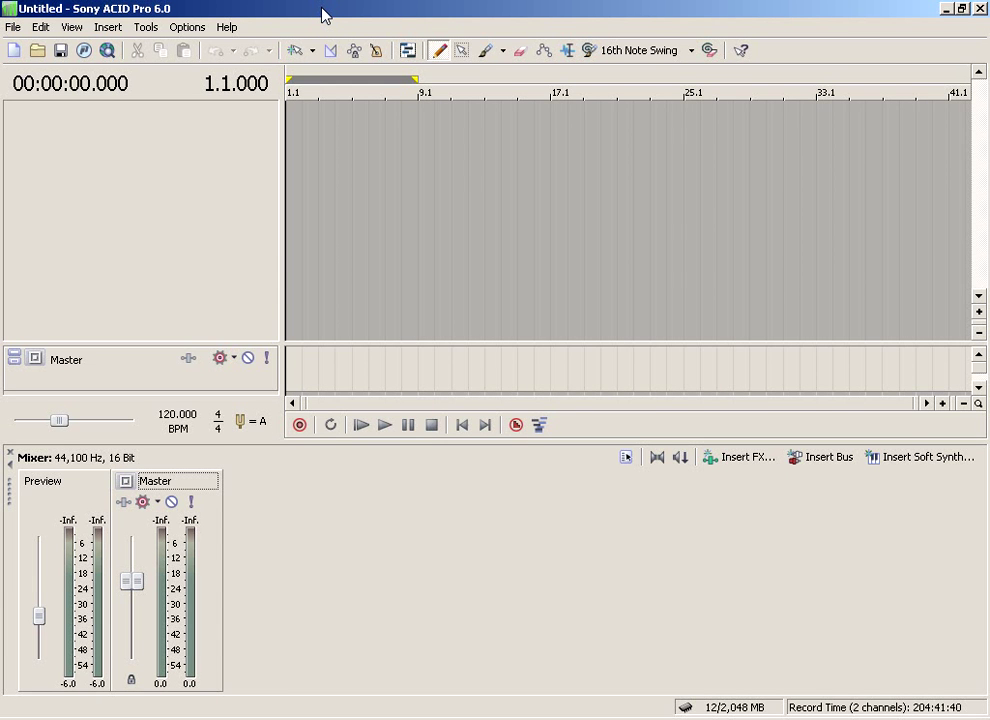
# - Record two short vocal takes from the project start on separate tracks, with the first track muted during the second take
pyautogui.click(300, 425)
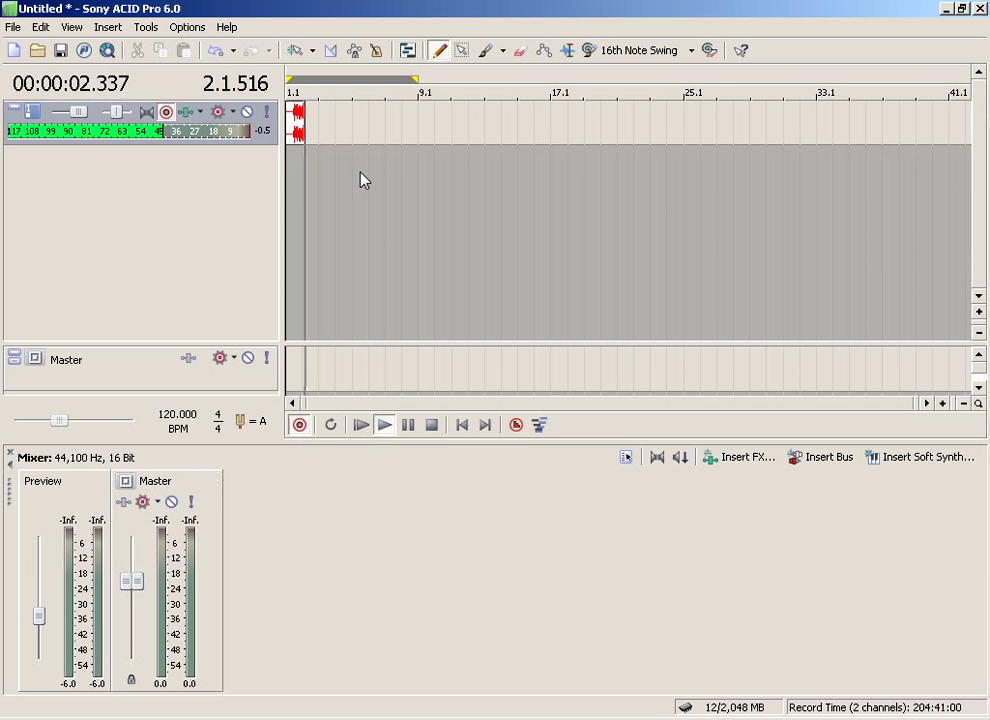
pyautogui.click(432, 426)
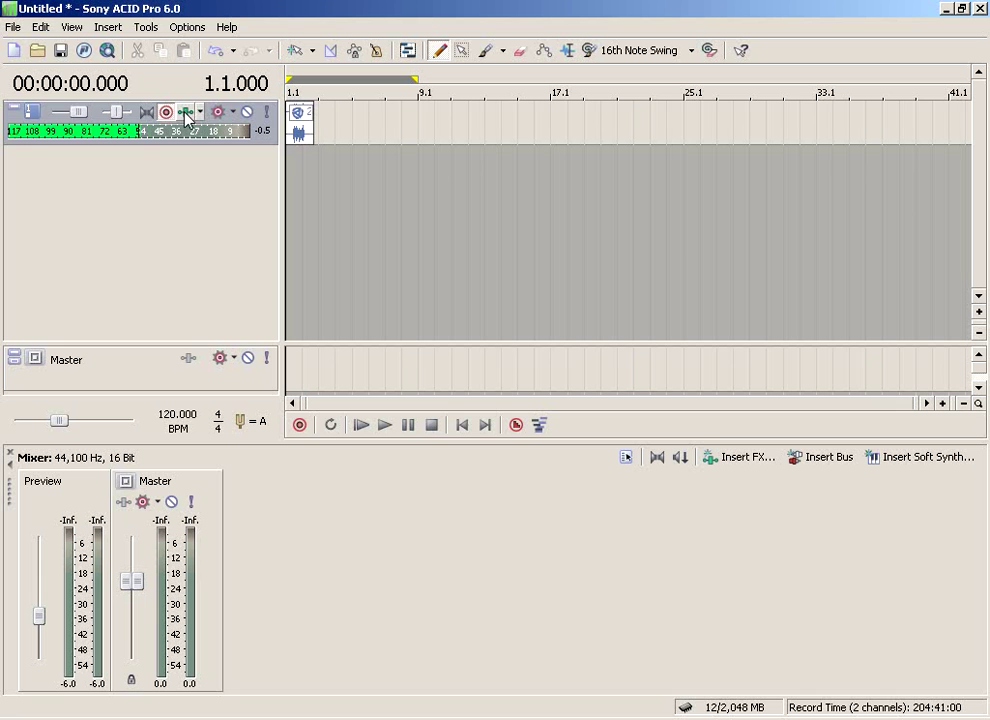
pyautogui.click(299, 425)
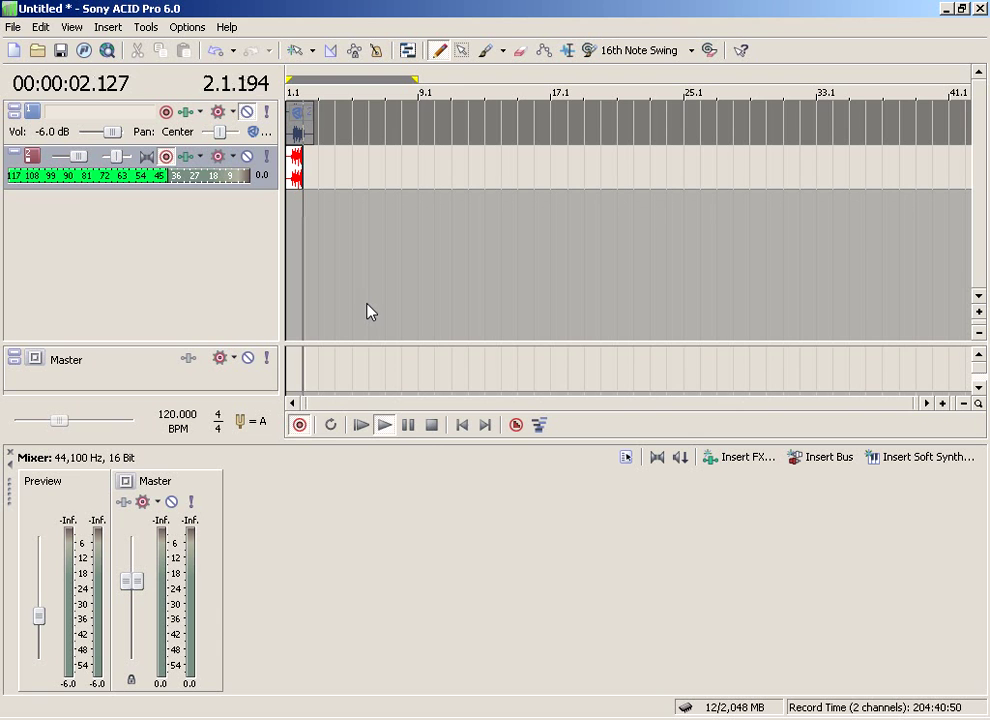
pyautogui.click(432, 426)
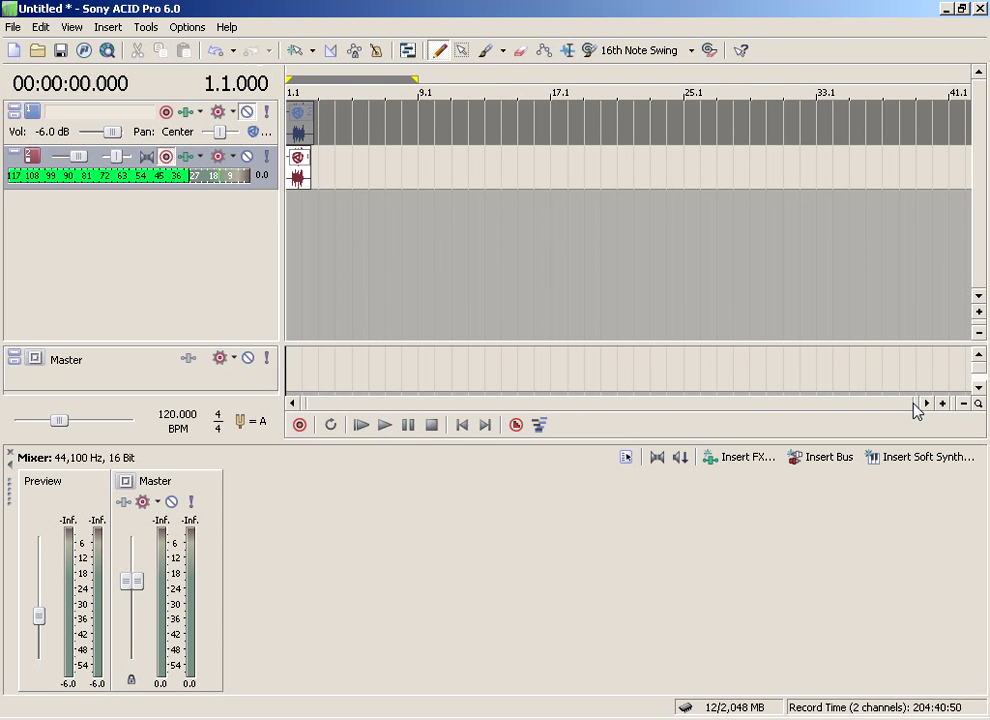
# - Shift the second take so its waveform lines up with the first take, and disarm recording on track 2
pyautogui.moveTo(918, 403); pyautogui.dragTo(336, 360)
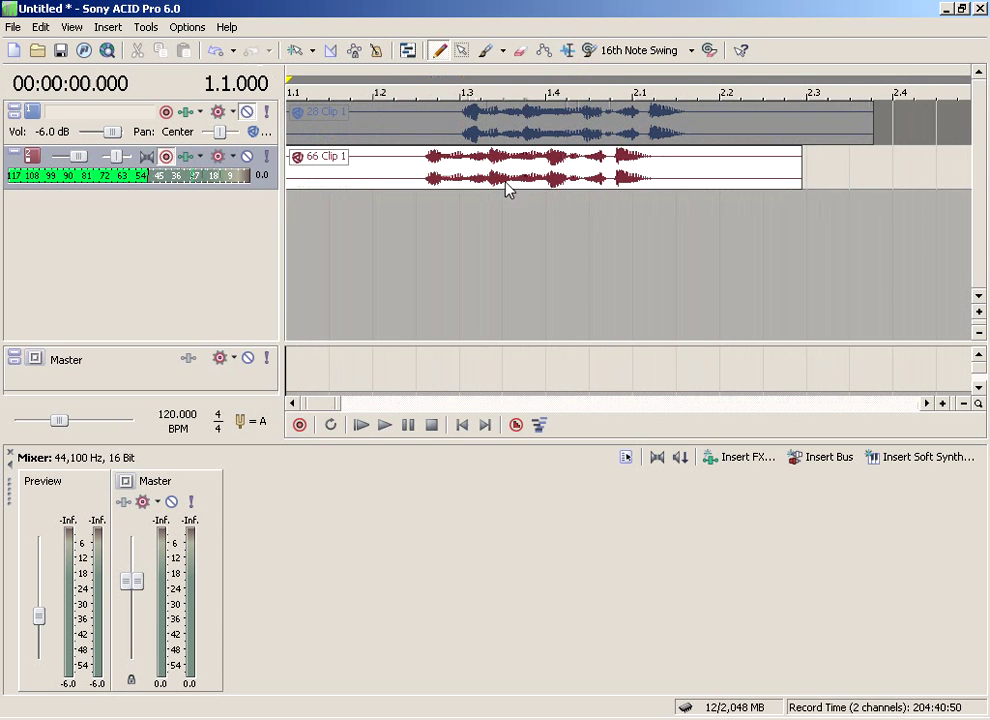
pyautogui.moveTo(500, 184)
pyautogui.mouseDown()
pyautogui.moveTo(473, 172)
pyautogui.moveTo(508, 183)
pyautogui.mouseUp()
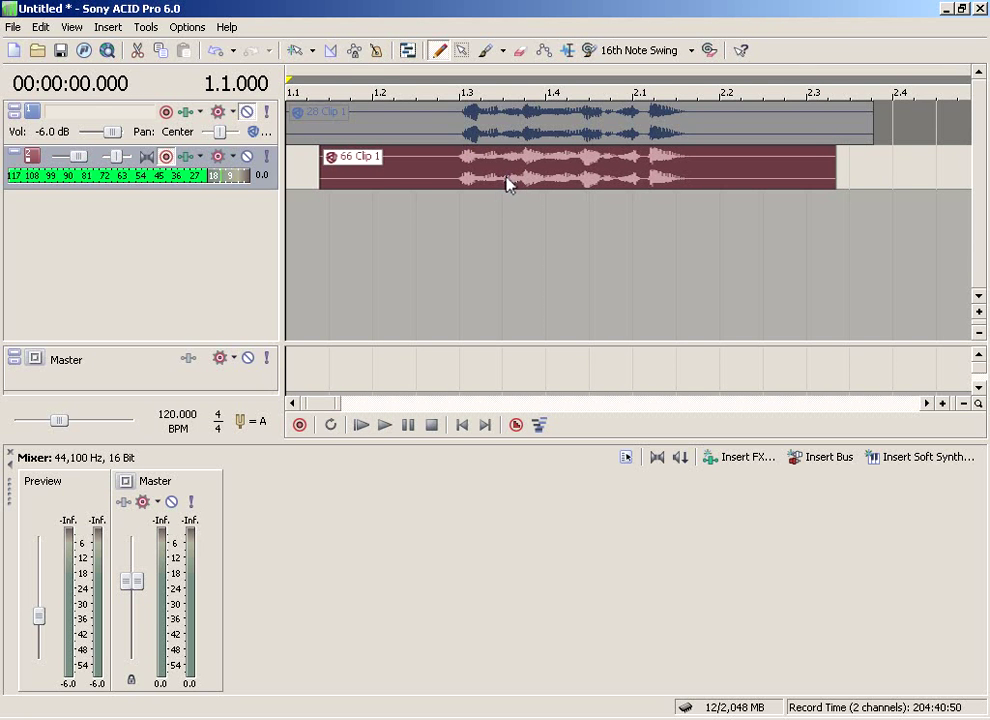
pyautogui.click(173, 158)
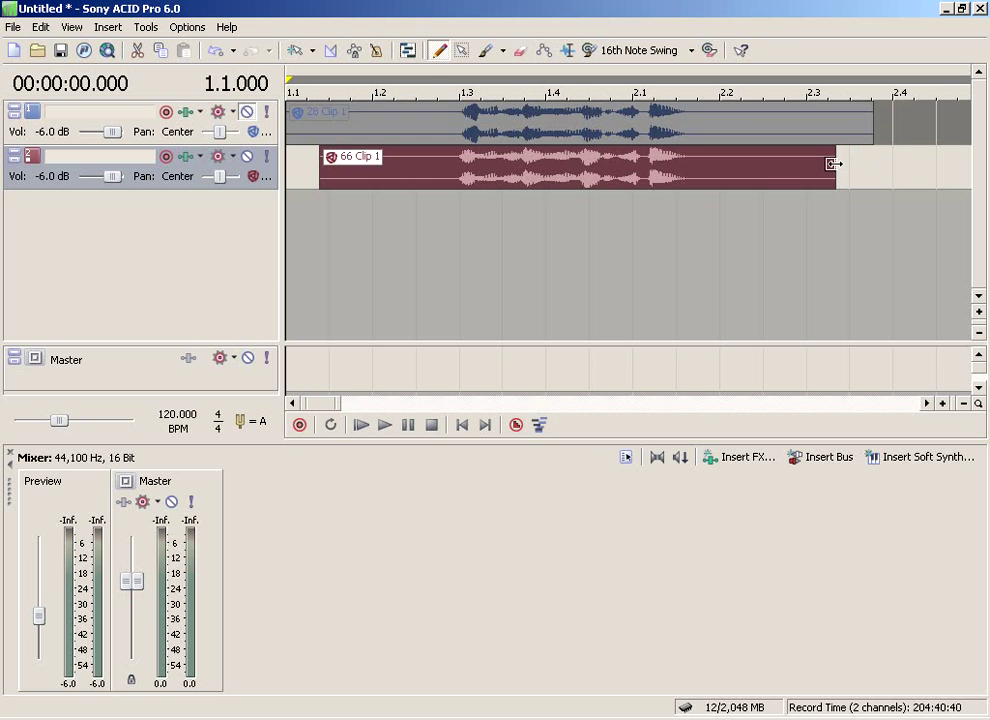
# - Trim the silence from the start and end of both vocal clips, leaving only the spoken phrase
pyautogui.moveTo(835, 164); pyautogui.dragTo(689, 167)
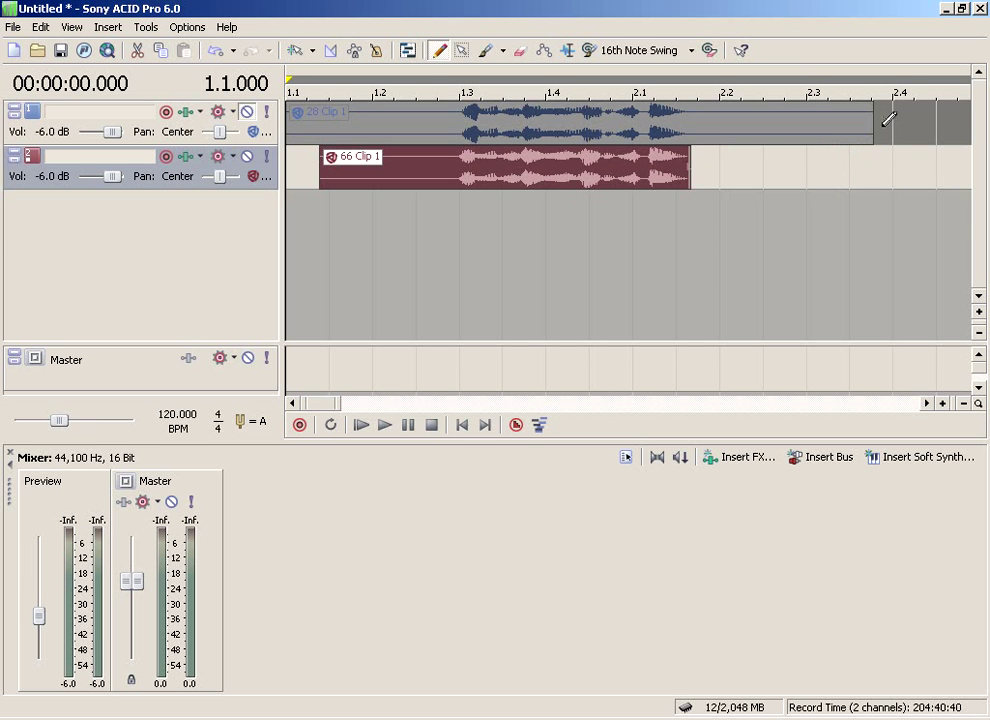
pyautogui.moveTo(873, 118); pyautogui.dragTo(692, 120)
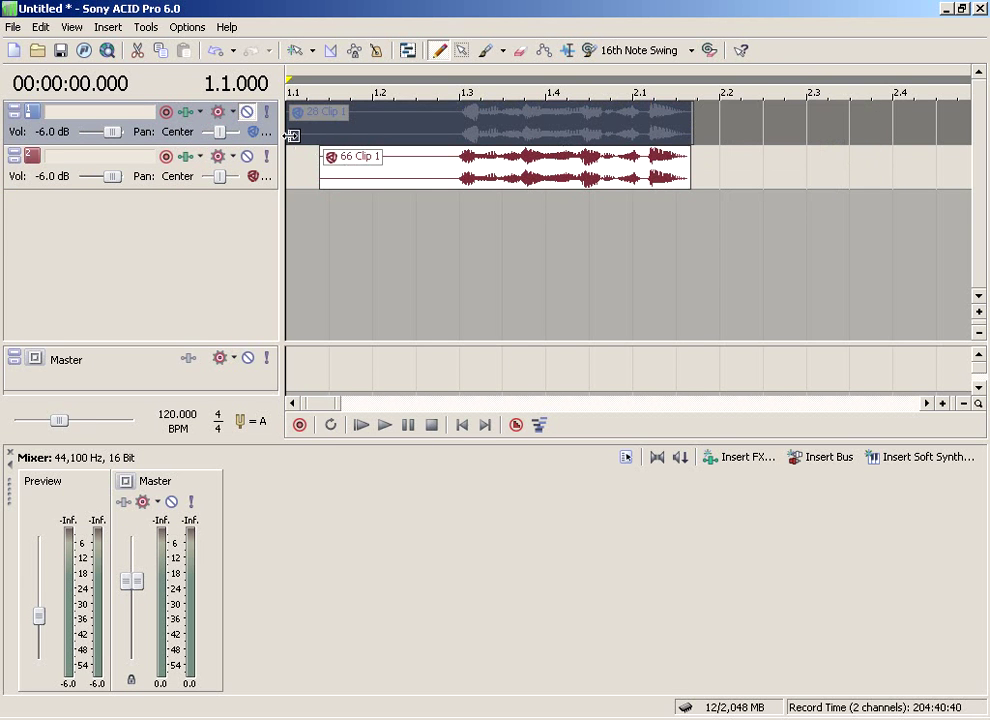
pyautogui.moveTo(290, 133); pyautogui.dragTo(452, 131)
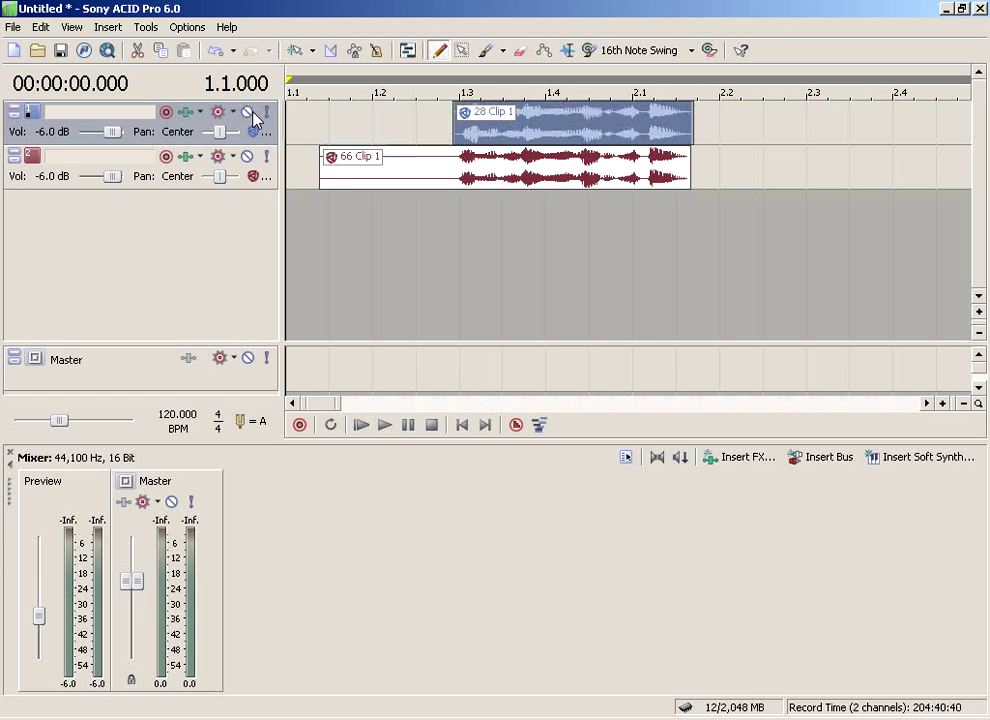
pyautogui.moveTo(323, 170); pyautogui.dragTo(457, 174)
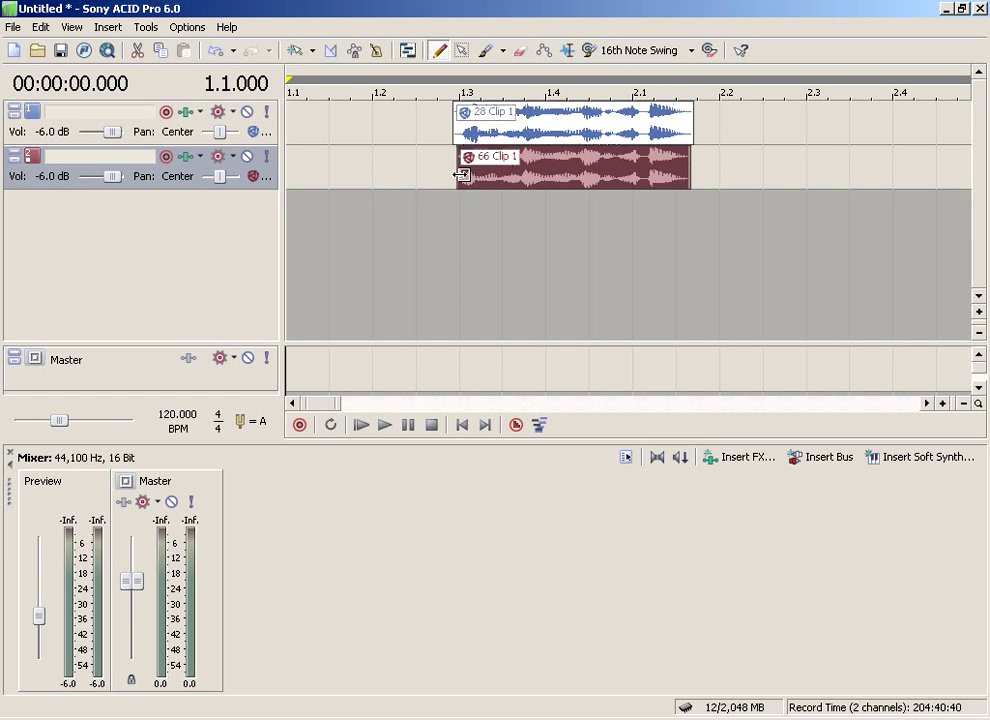
# - Play both vocal takes together from the start of the trimmed clips
pyautogui.click(455, 234)
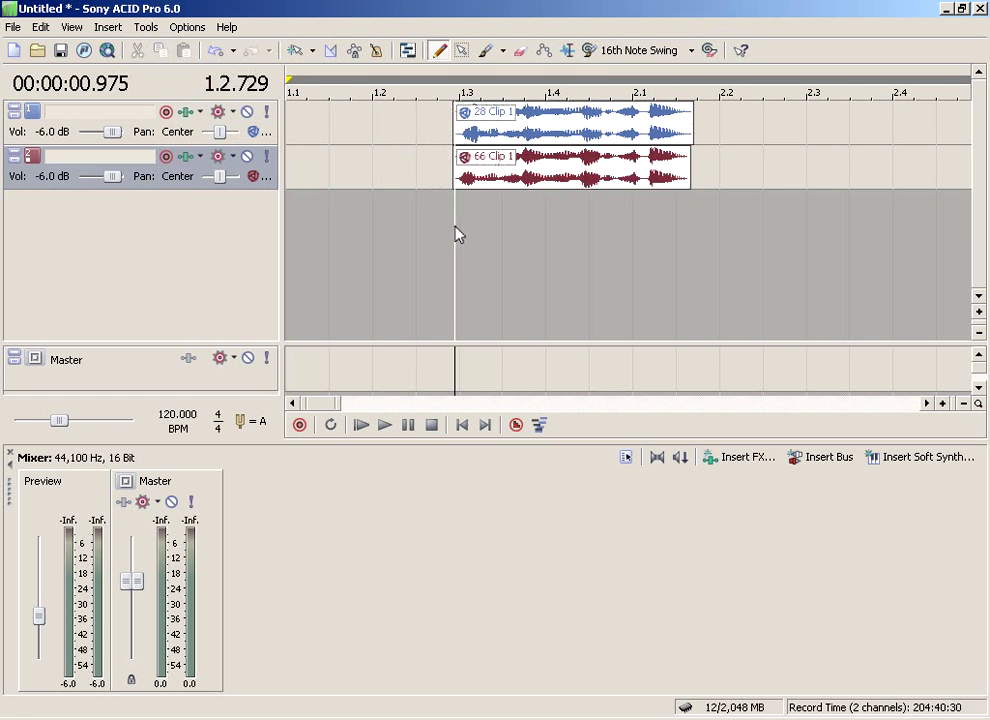
pyautogui.click(386, 425)
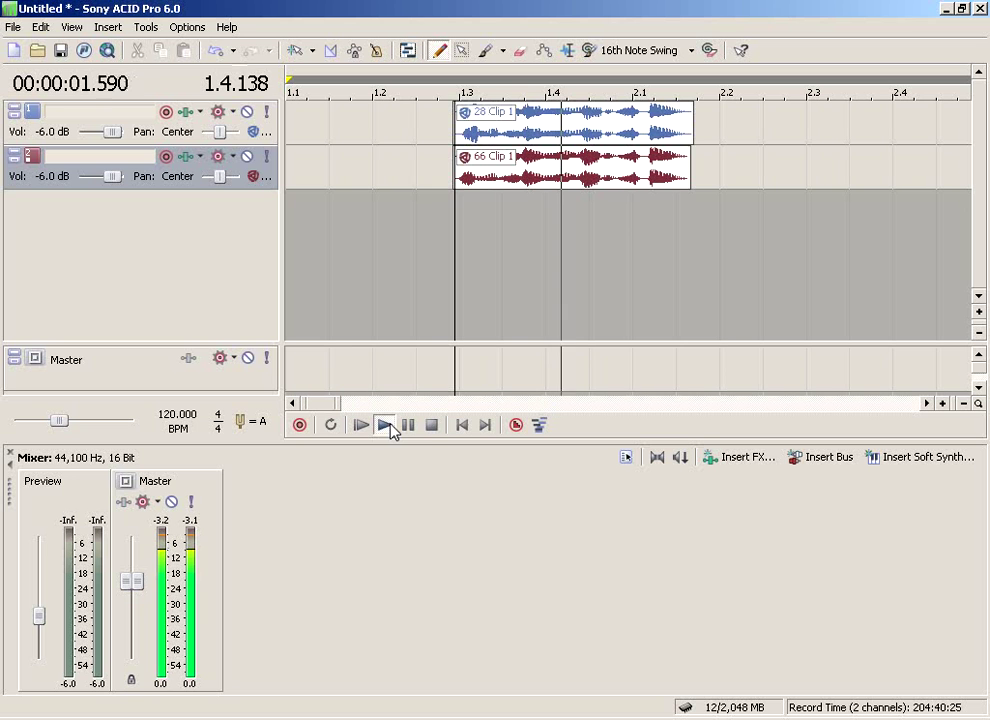
pyautogui.click(430, 425)
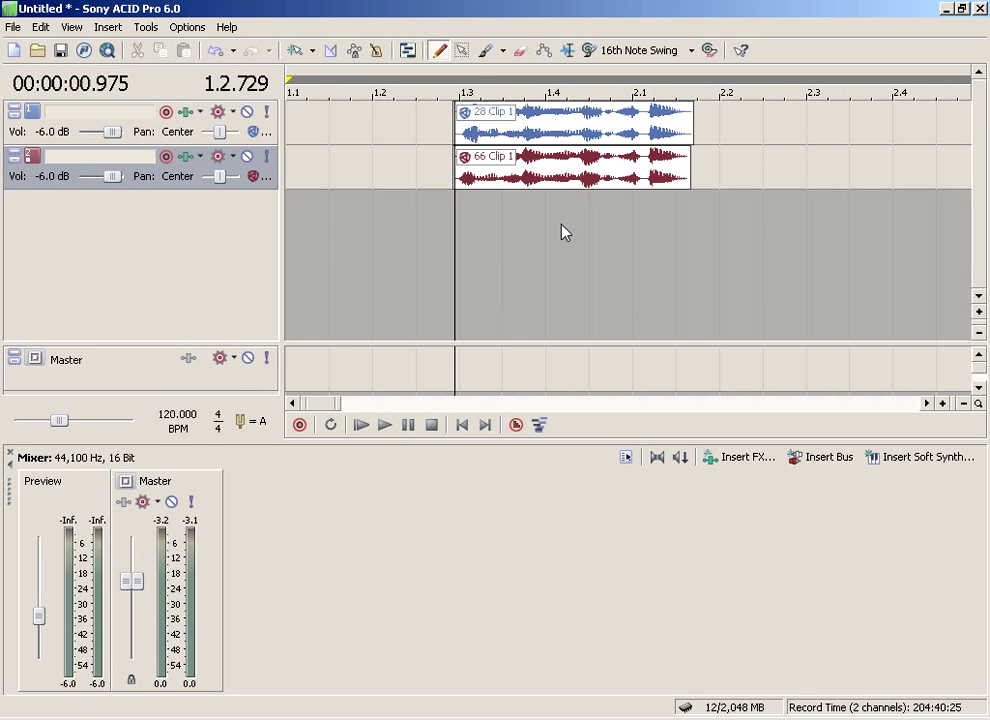
# - Render the project as the wave file showyouhowtostunt.wav in the vocals chopped folder with the Default Template
pyautogui.click(12, 28)
pyautogui.click(30, 158)
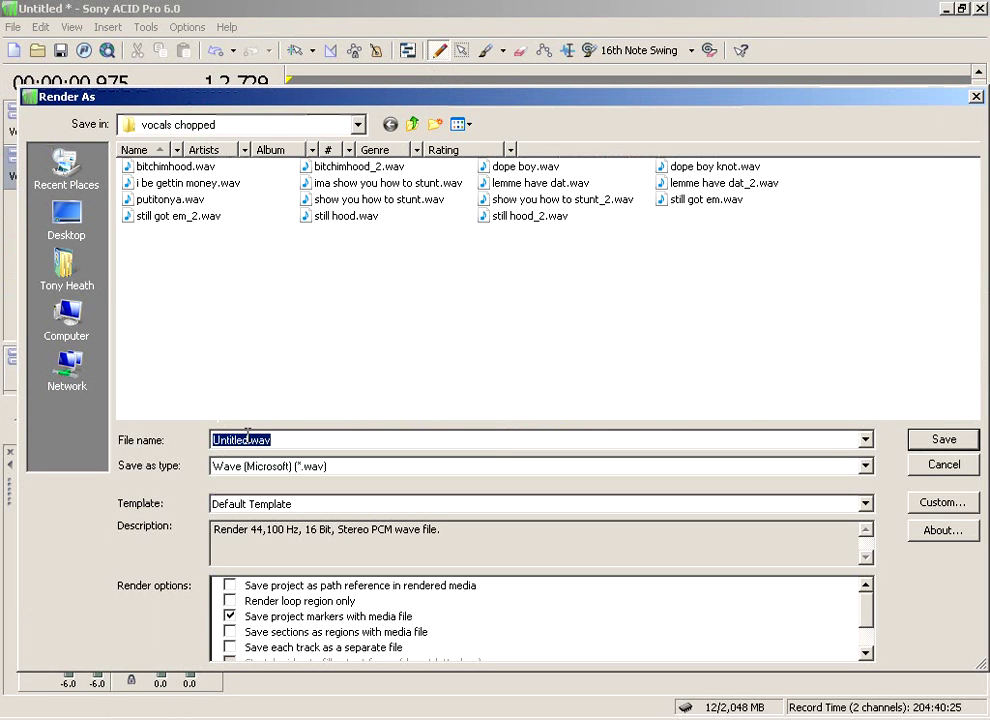
pyautogui.click(276, 437)
pyautogui.press('BackSpace')
pyautogui.press('BackSpace')
pyautogui.press('BackSpace')
pyautogui.press('BackSpace')
pyautogui.press('BackSpace')
pyautogui.press('BackSpace')
pyautogui.press('BackSpace')
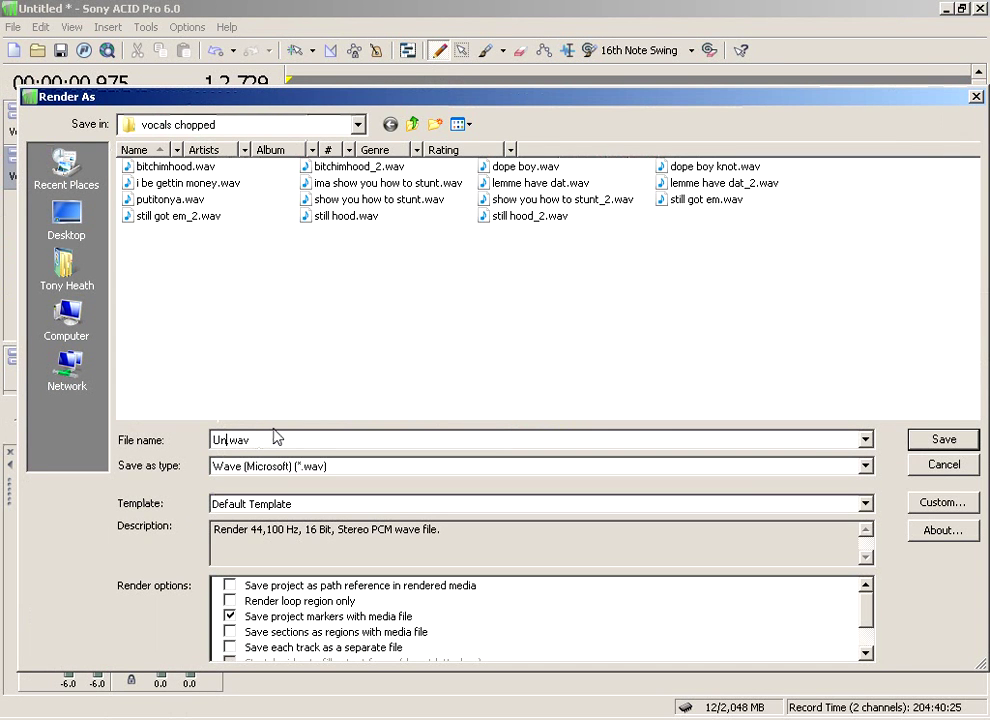
pyautogui.write('show')
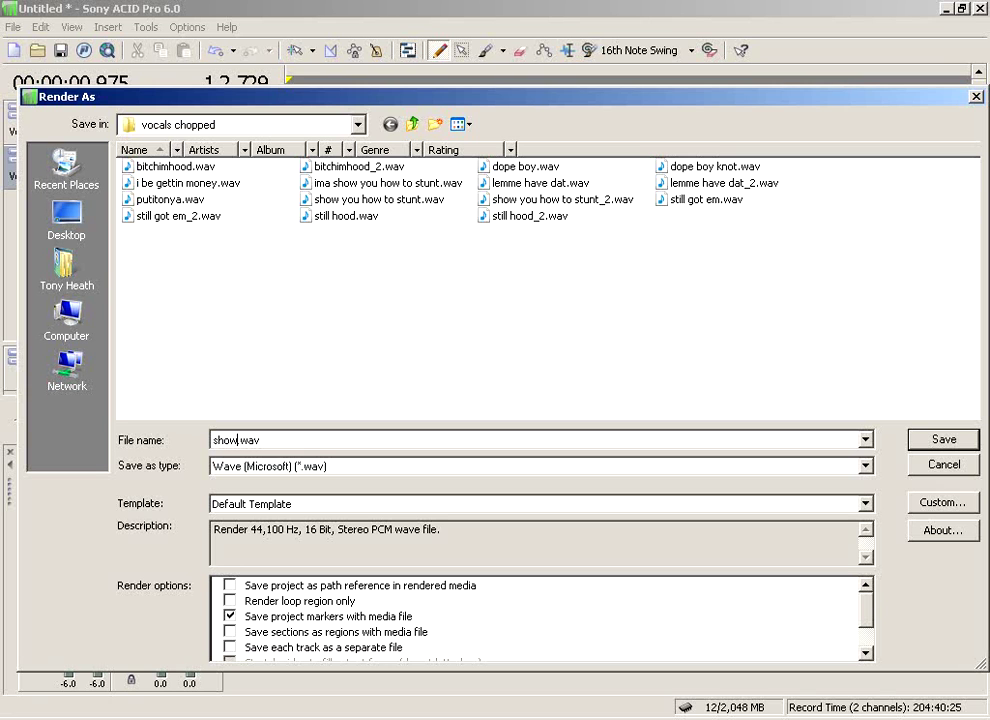
pyautogui.write('youhowtostunt')
pyautogui.click(926, 444)
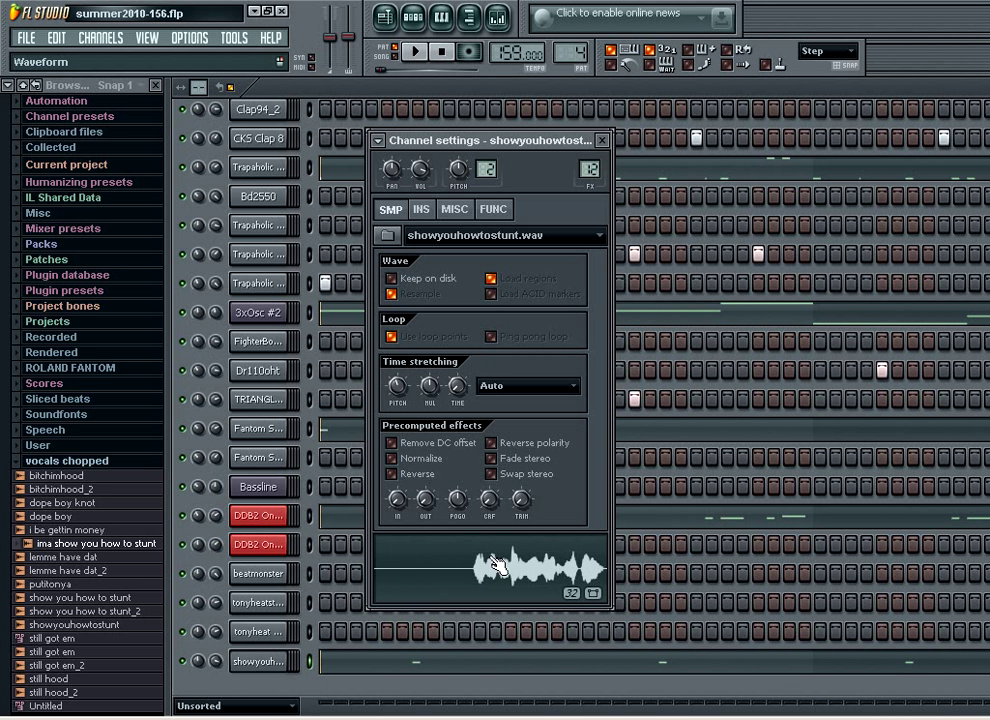
# - Open the channel's showyouhowtostunt.wav sample in Edison and delete all the silence before the vocal begins
pyautogui.doubleClick(439, 600)
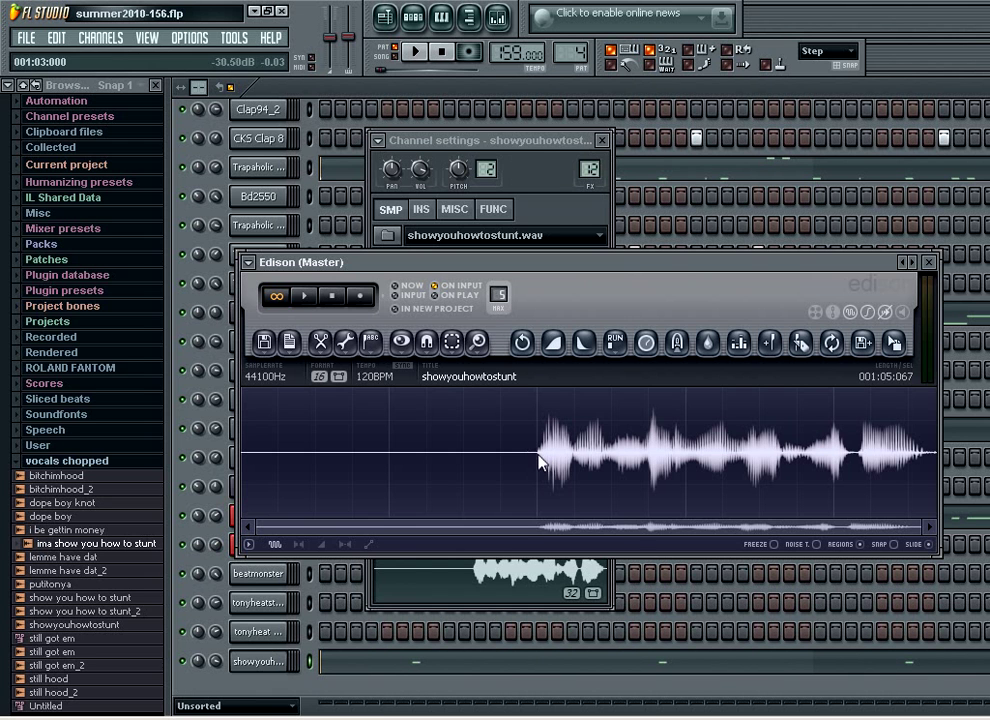
pyautogui.moveTo(540, 462); pyautogui.dragTo(203, 458)
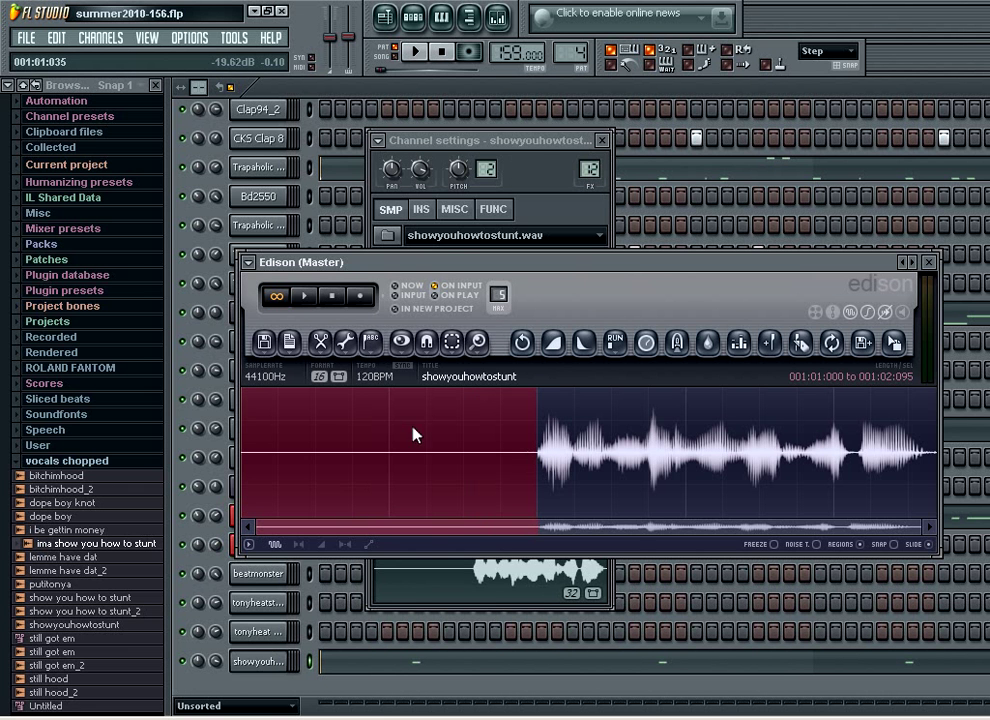
pyautogui.press('Delete')
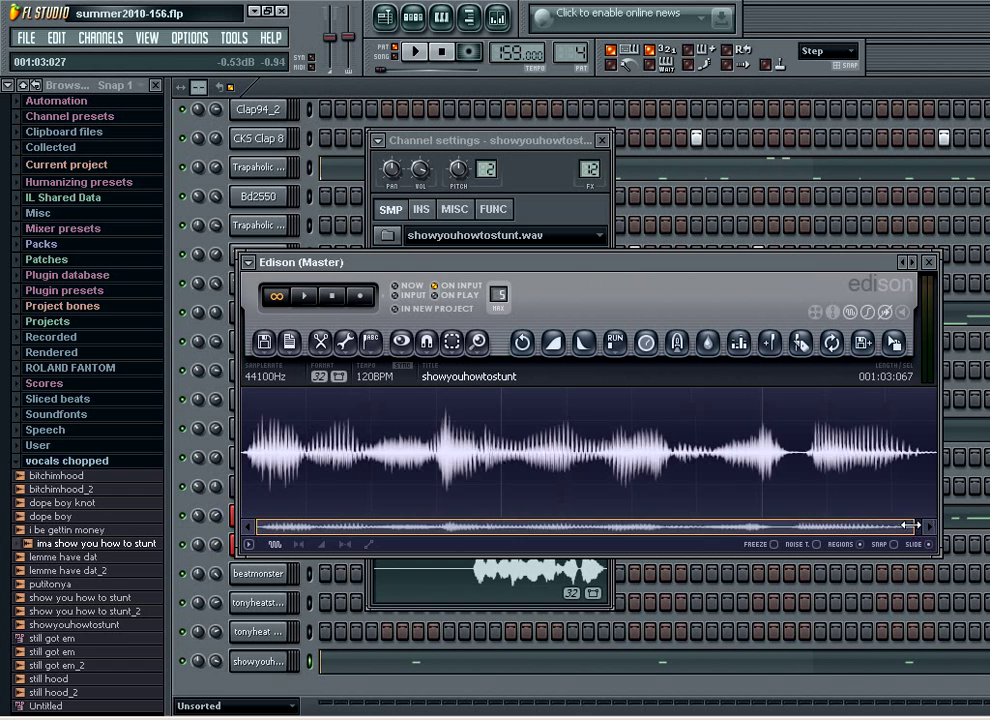
pyautogui.moveTo(908, 528); pyautogui.dragTo(323, 526)
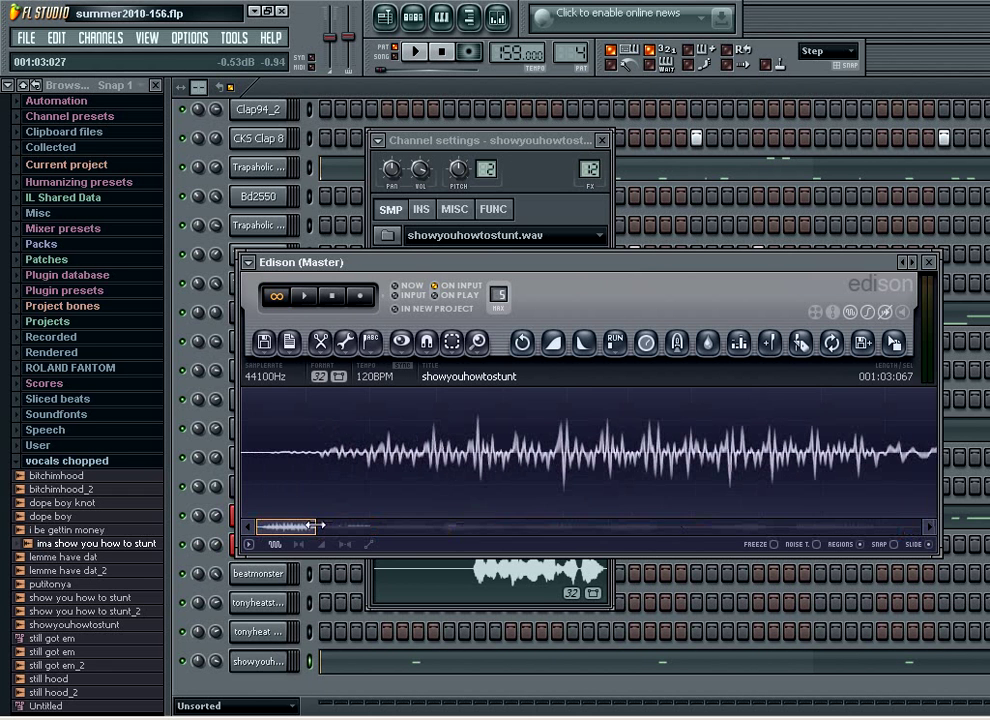
pyautogui.click(260, 462)
pyautogui.moveTo(260, 462); pyautogui.dragTo(252, 457)
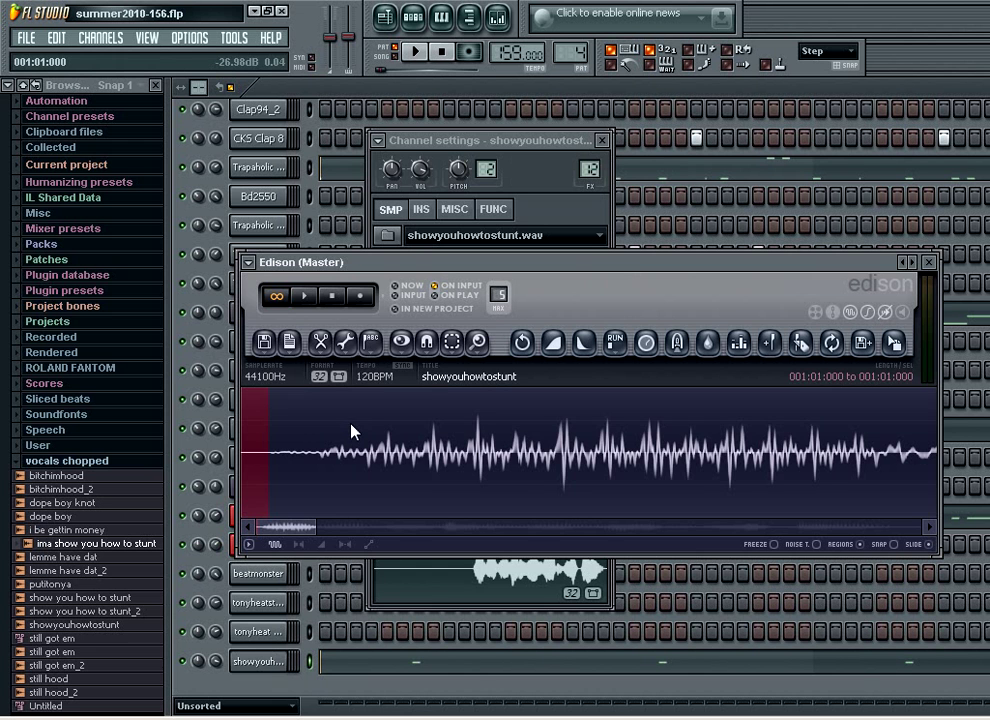
pyautogui.press('Delete')
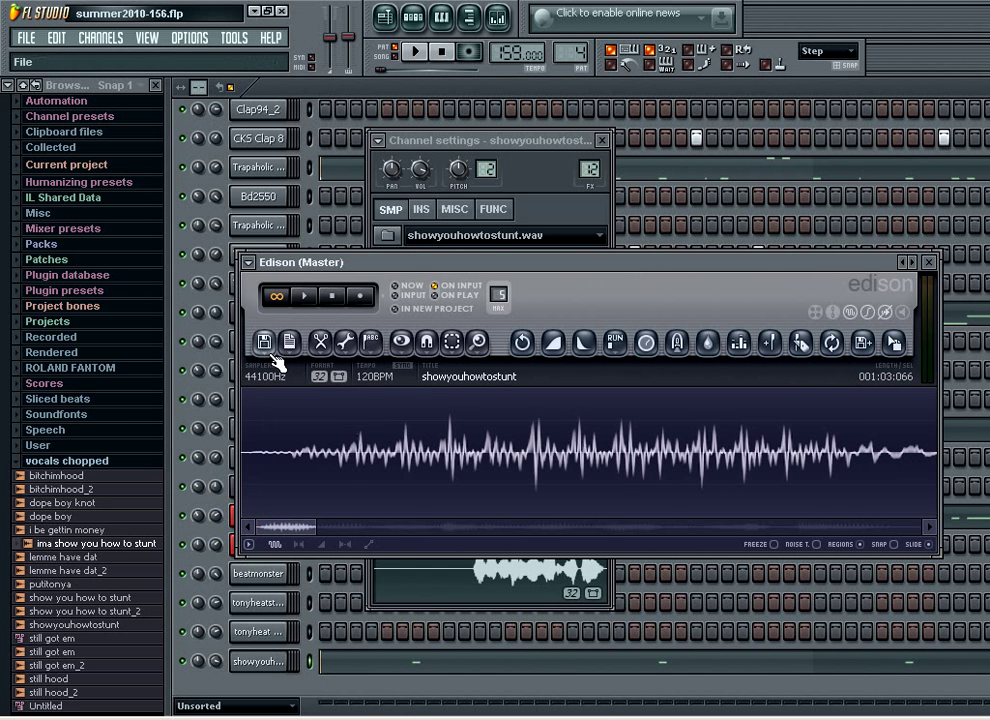
# - Save the trimmed sample as showyouhowtostunt_2.wav in the vocals chopped folder and close Edison
pyautogui.hotkey('ctrl', 's')
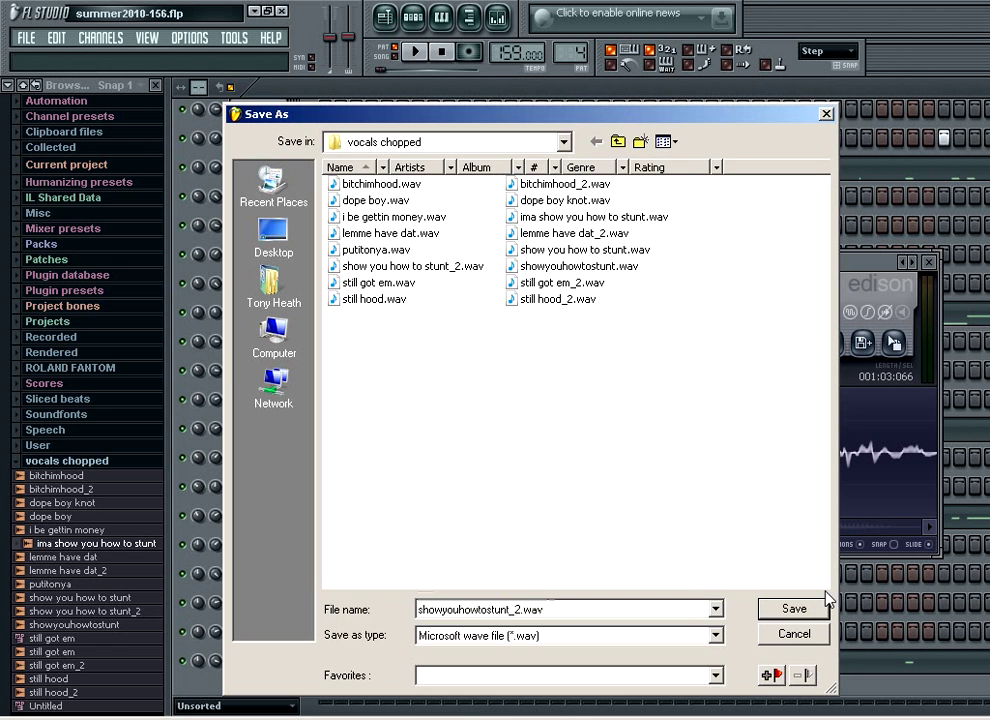
pyautogui.click(795, 613)
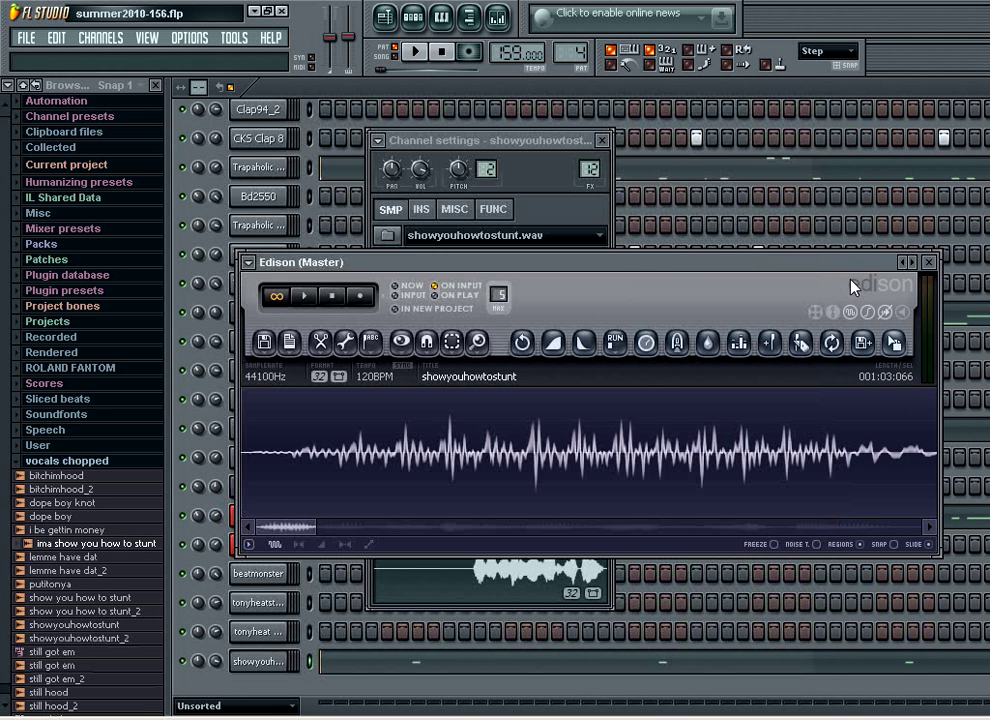
pyautogui.click(929, 262)
# - Load showyouhowtostunt_2.wav into the vocal channel and turn on Normalize for it
pyautogui.click(394, 236)
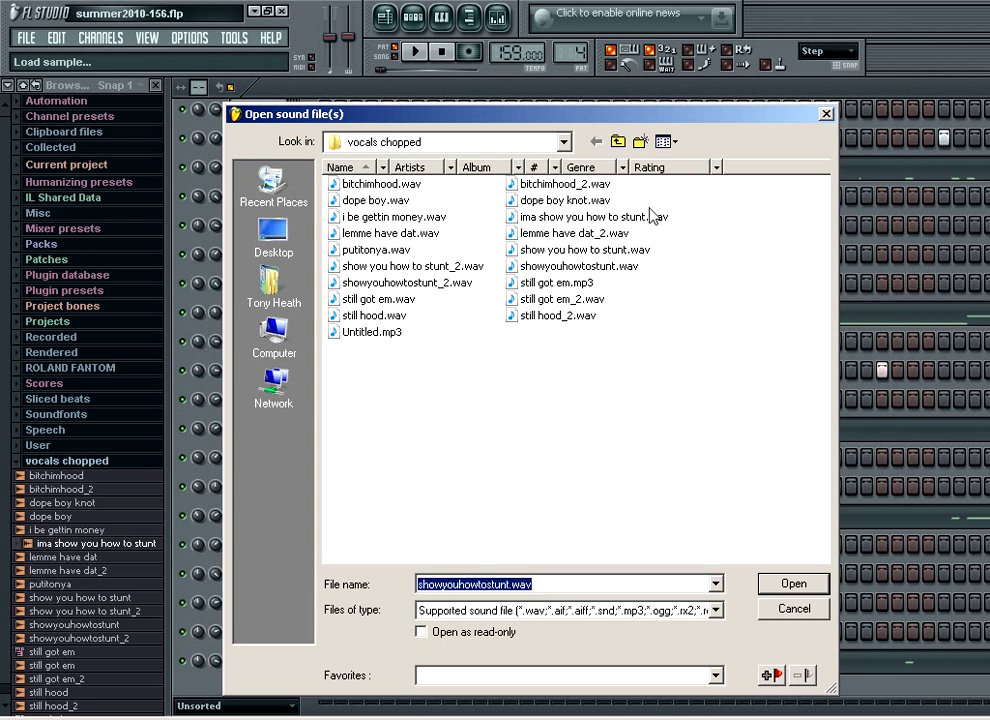
pyautogui.click(394, 287)
pyautogui.click(789, 590)
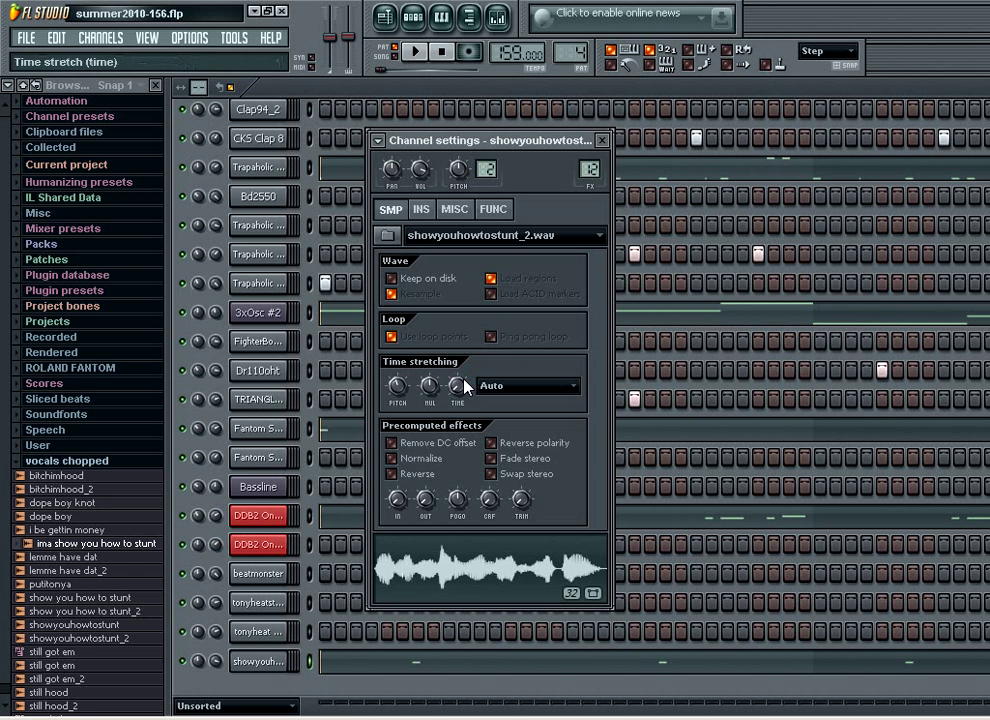
pyautogui.click(397, 462)
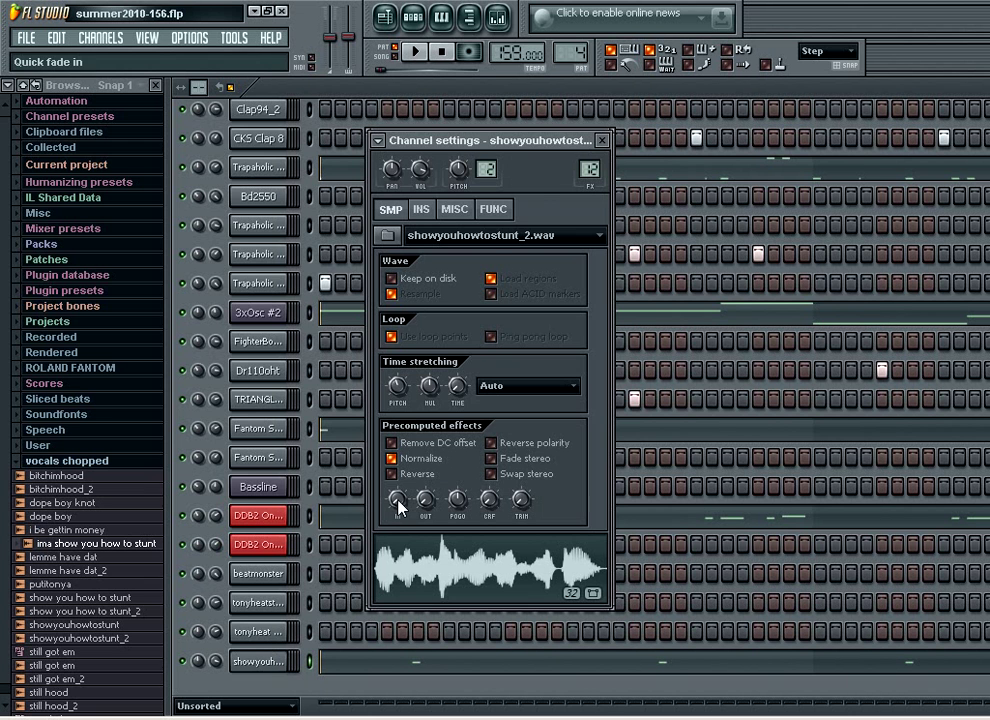
# - Examine the effects chain on mixer insert 12, the crash track used by the vocal channel, and close the mixer
pyautogui.click(503, 24)
pyautogui.click(553, 528)
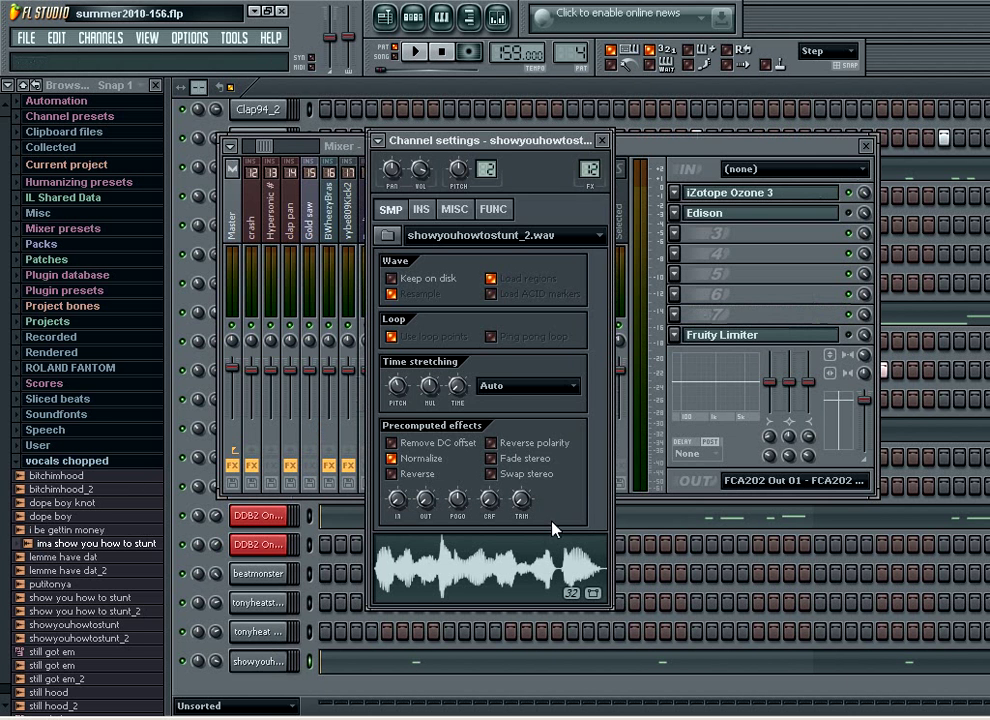
pyautogui.click(256, 218)
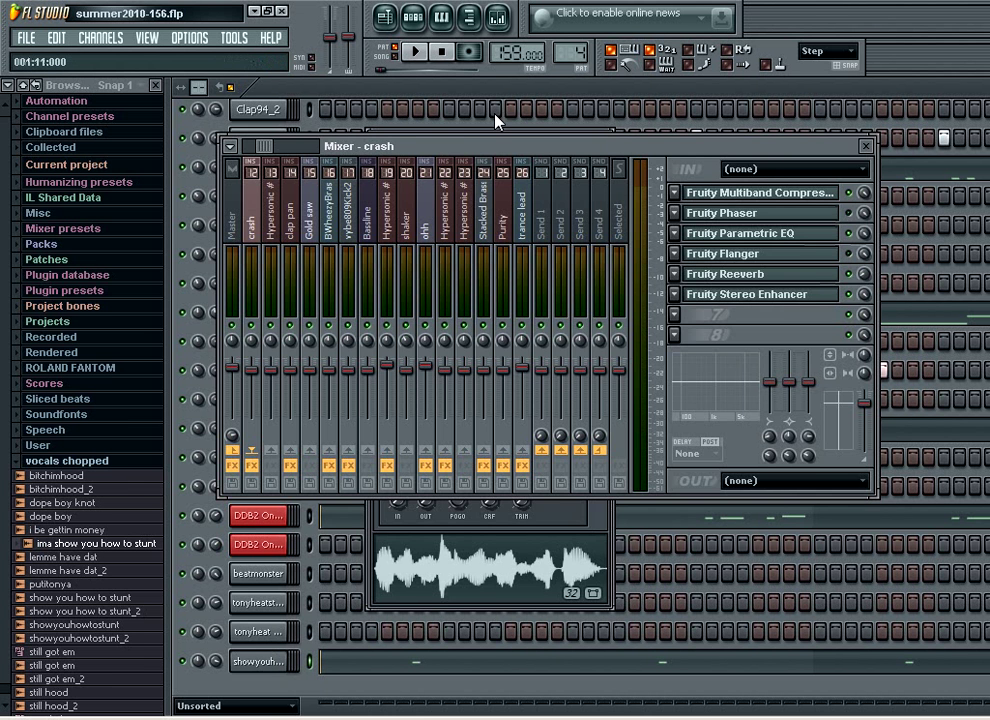
pyautogui.press('F9')
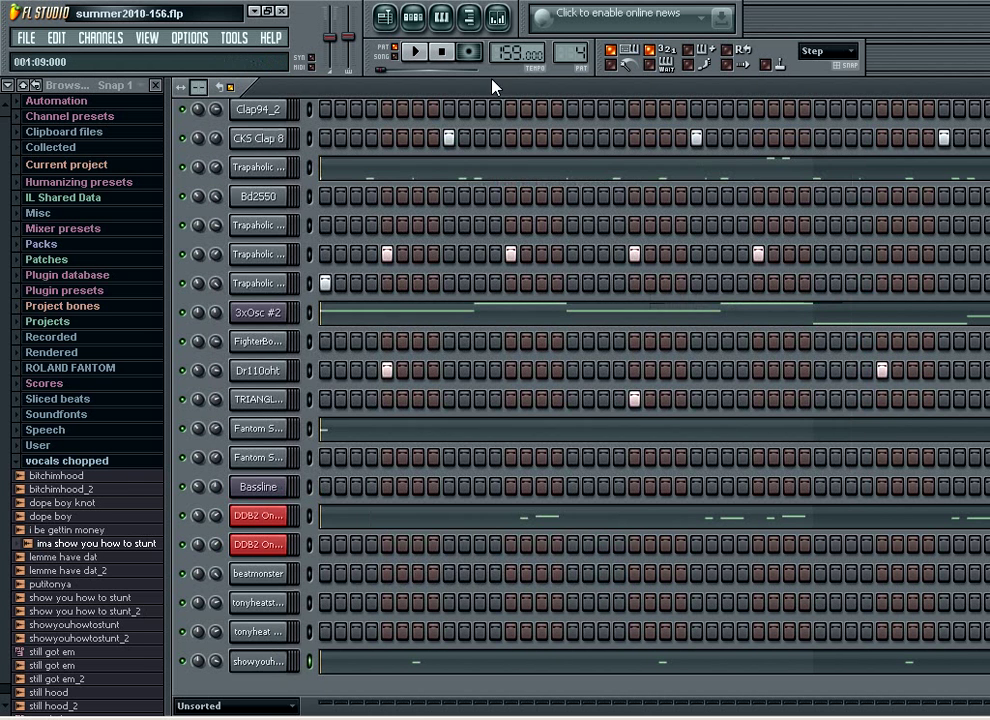
pyautogui.scroll(5, 270, 316)
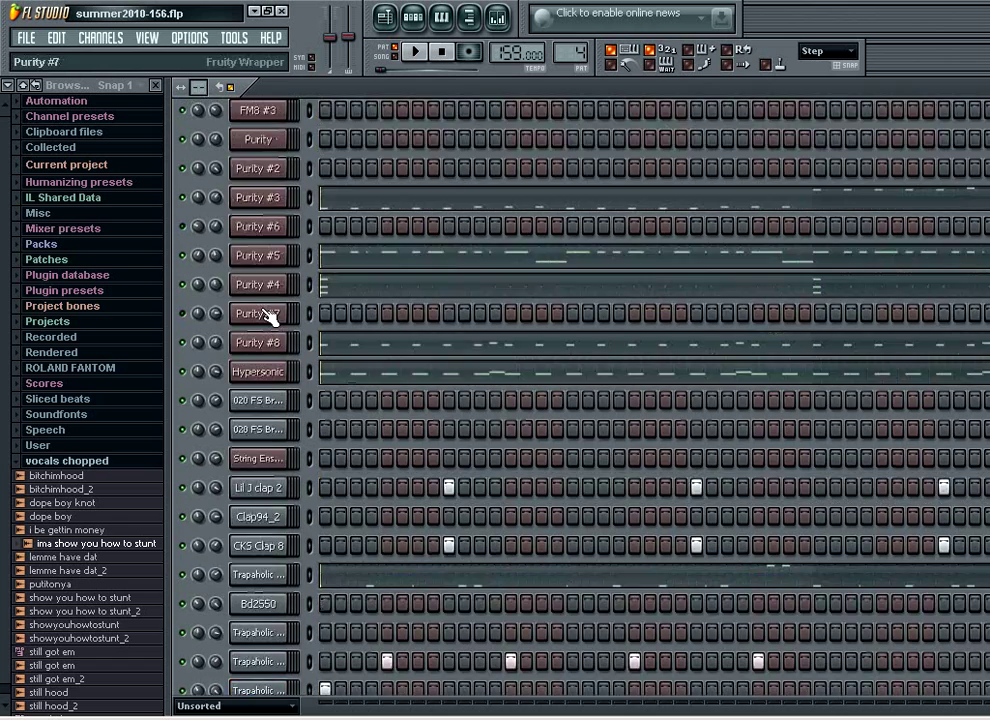
pyautogui.scroll(15, 270, 316)
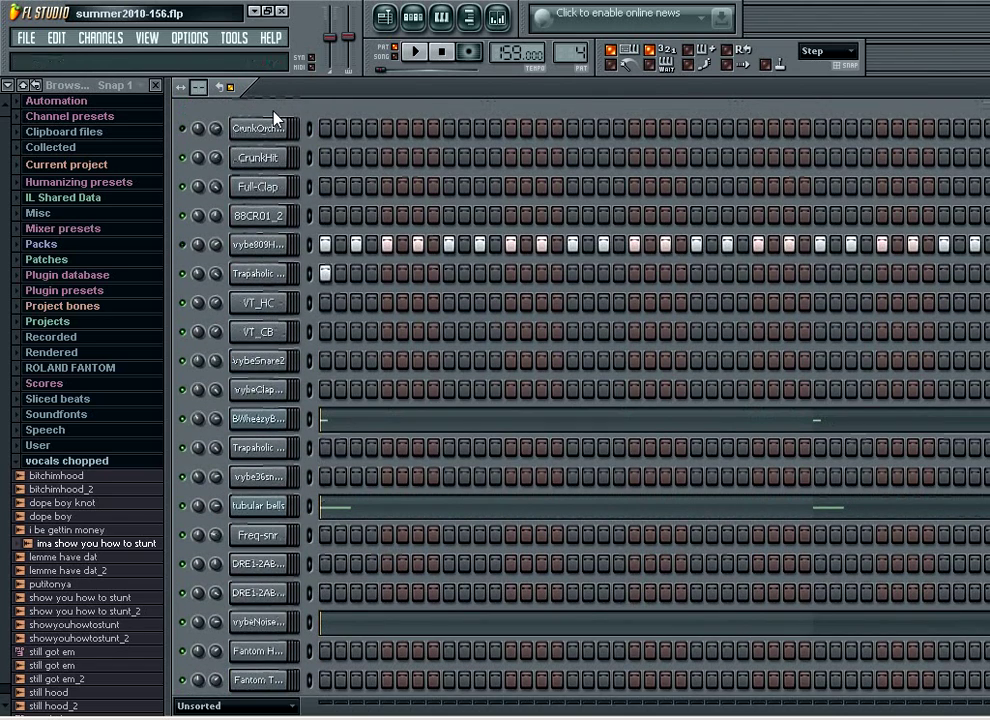
pyautogui.scroll(-2, 283, 218)
pyautogui.scroll(1, 283, 218)
pyautogui.scroll(-1, 285, 215)
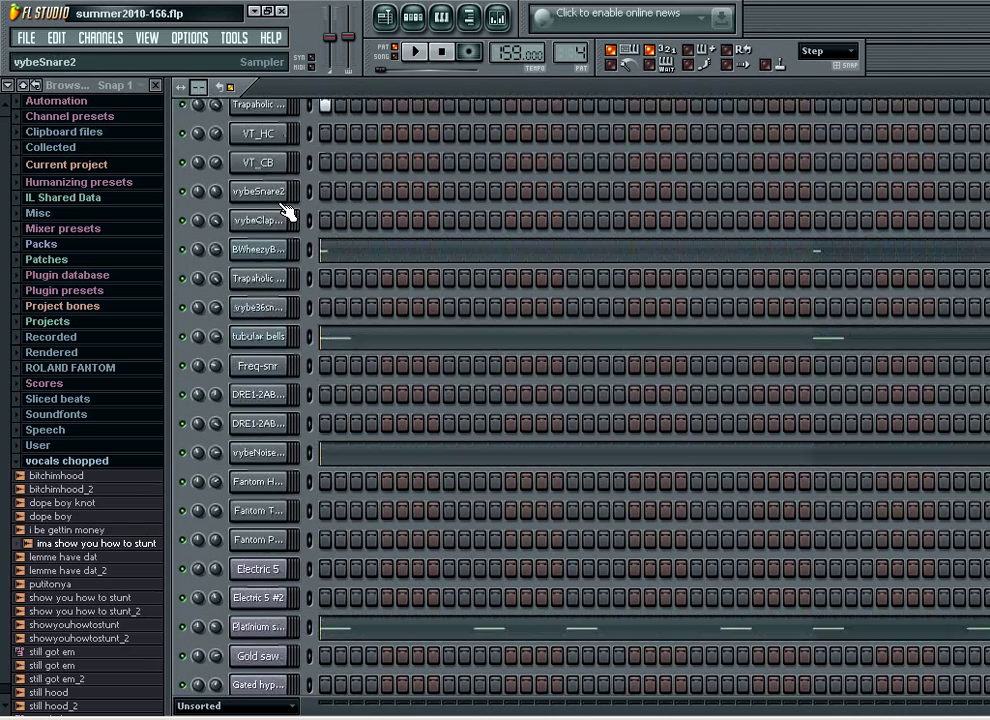
# - Mute melodic channels such as Platinium and Purity #5, and play the pattern to hear the vocal over the drums
pyautogui.scroll(-3, 190, 250)
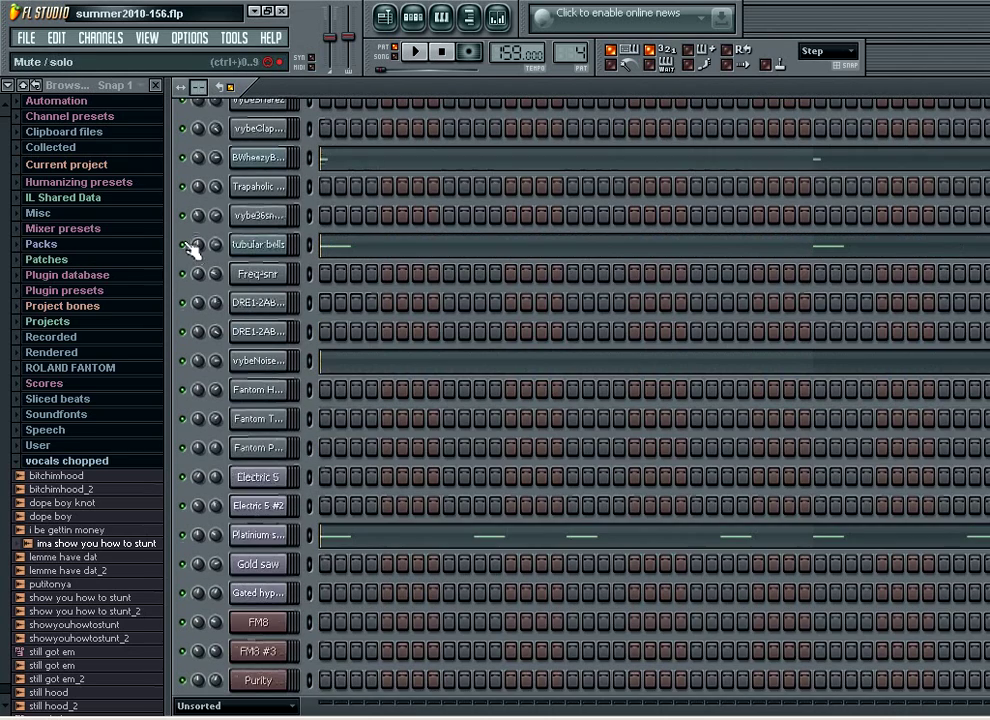
pyautogui.scroll(-9, 190, 250)
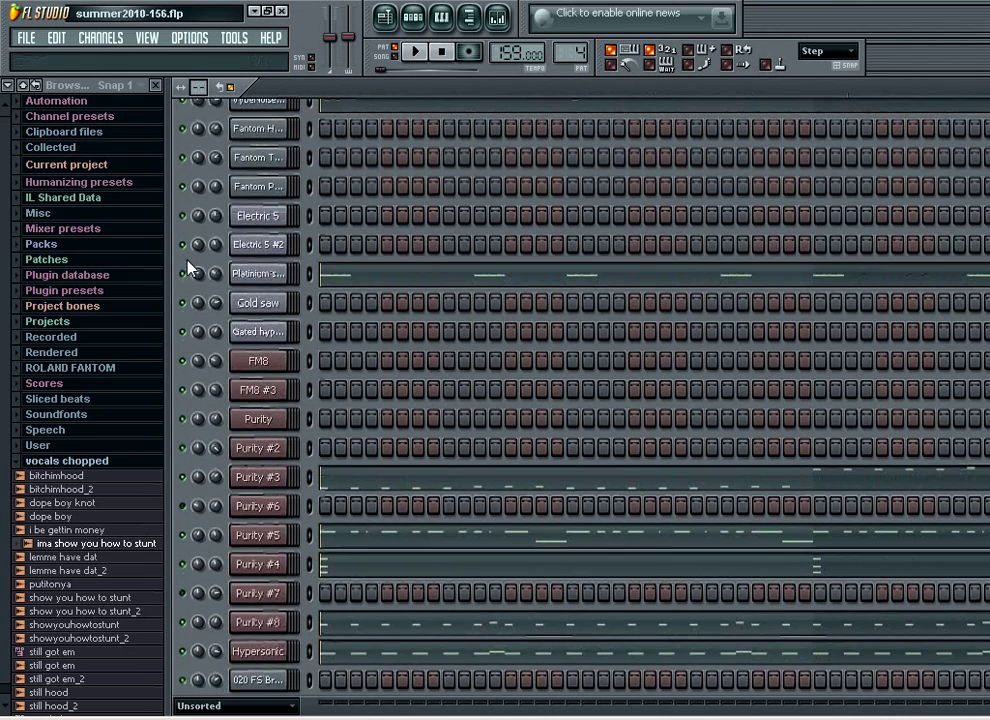
pyautogui.scroll(-1, 192, 270)
pyautogui.scroll(-8, 190, 270)
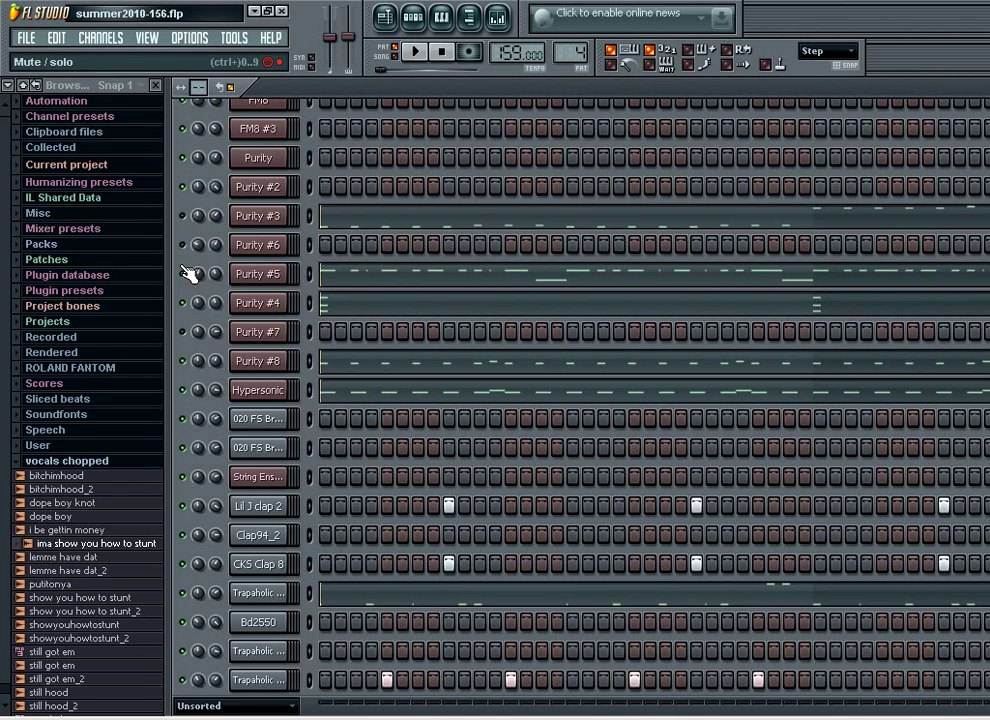
pyautogui.scroll(-6, 195, 309)
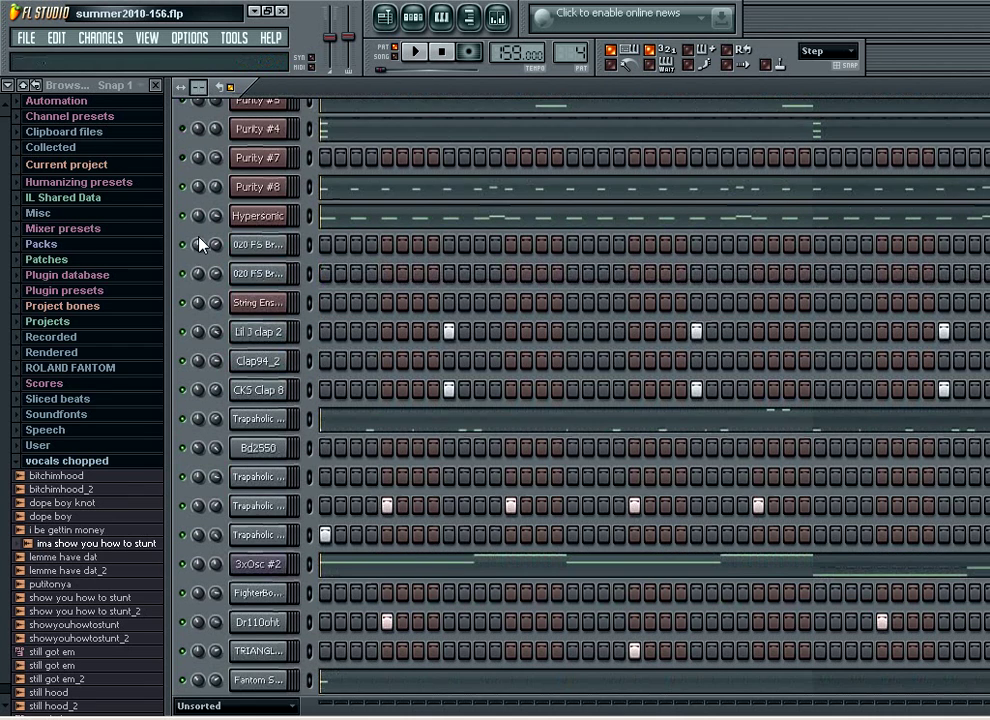
pyautogui.scroll(-3, 193, 250)
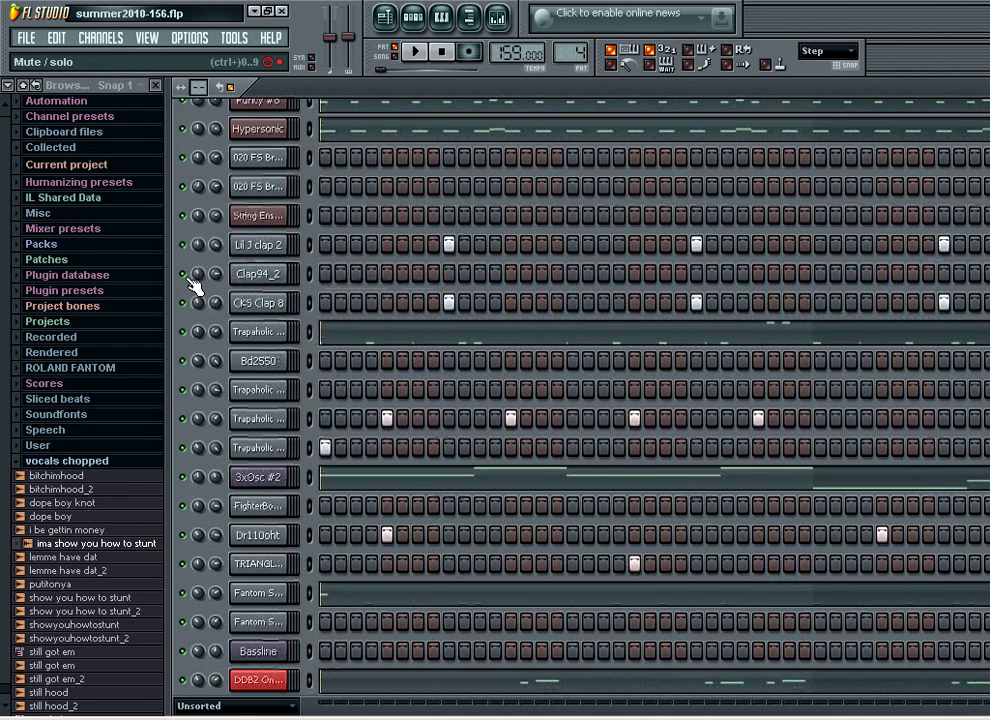
pyautogui.scroll(-6, 193, 330)
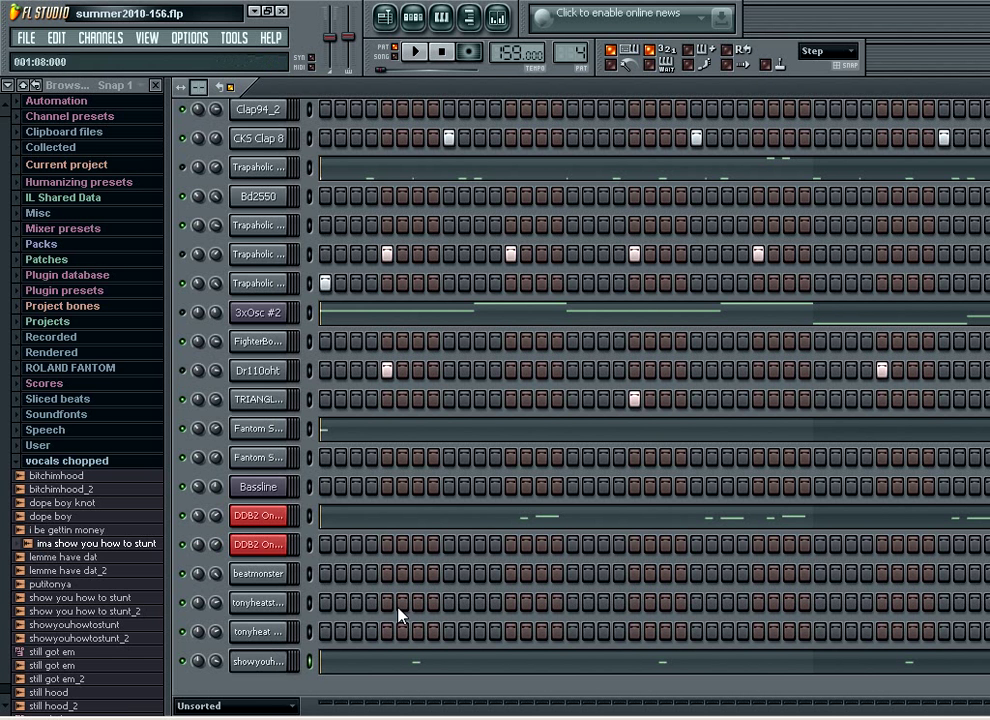
pyautogui.click(411, 54)
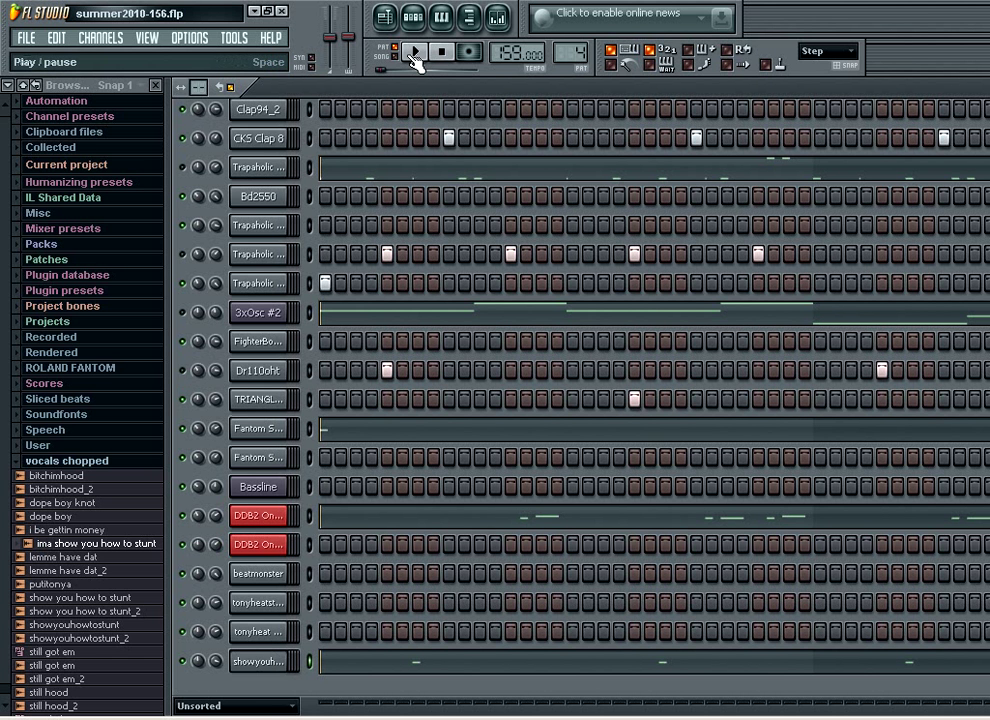
pyautogui.click(415, 58)
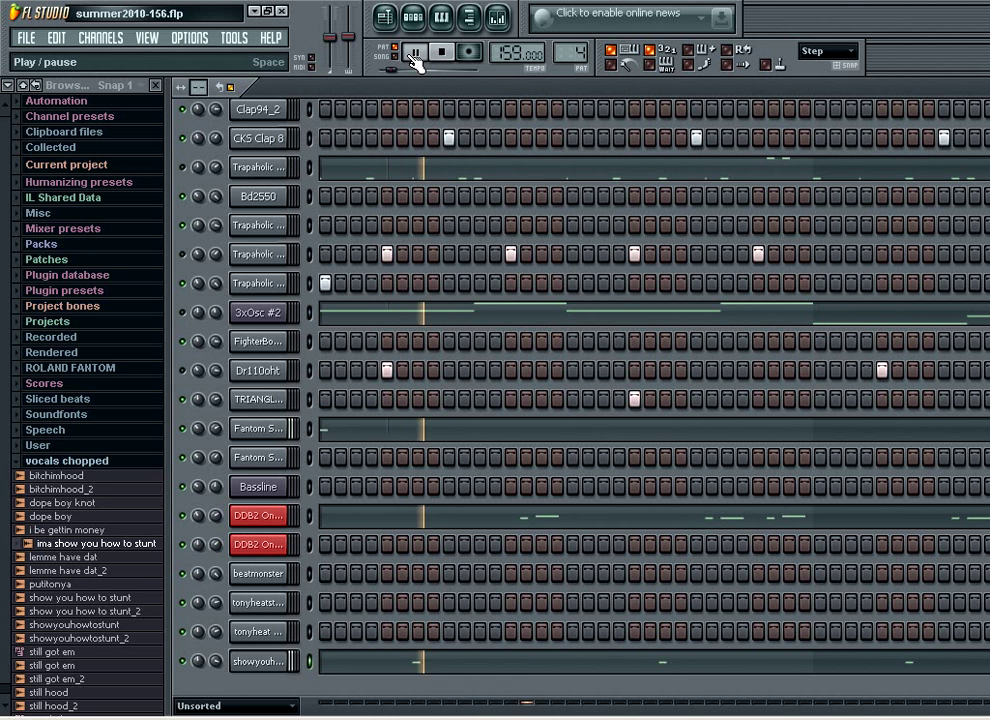
# - Examine the instrument envelope settings of the showyouhowtostunt vocal channel, stop playback, and close the channel settings
pyautogui.click(270, 668)
pyautogui.click(425, 209)
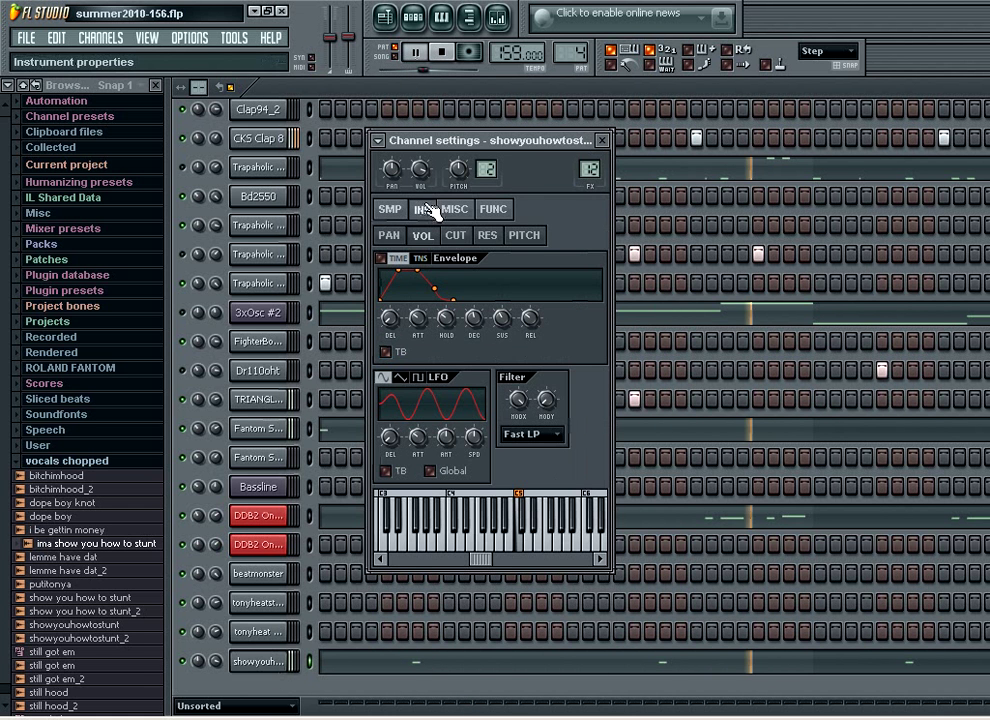
pyautogui.click(447, 51)
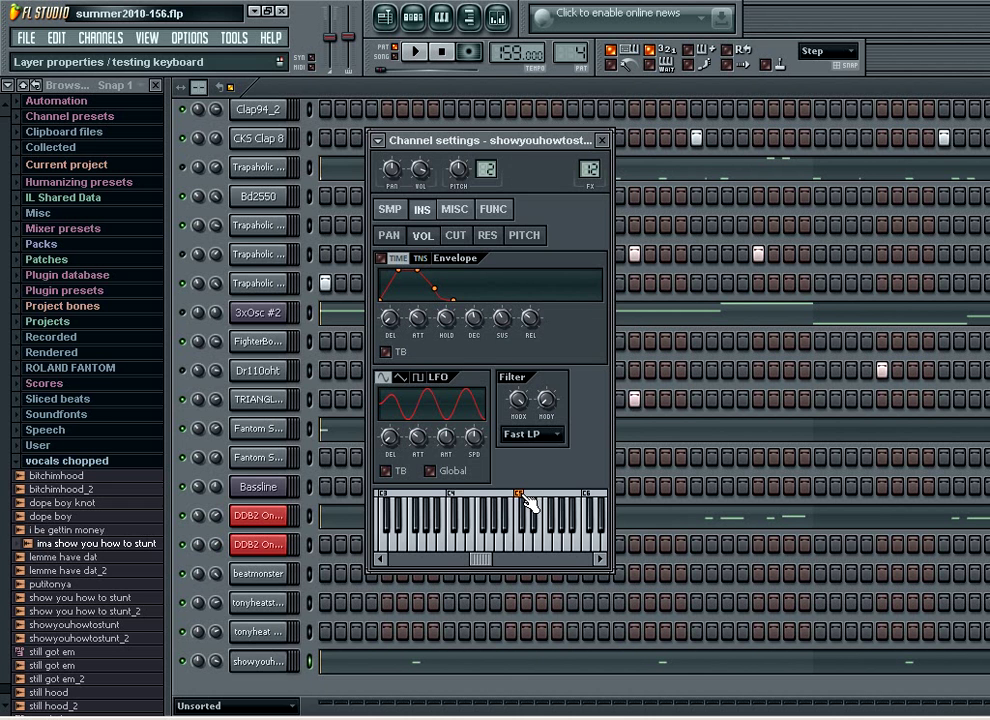
pyautogui.click(602, 141)
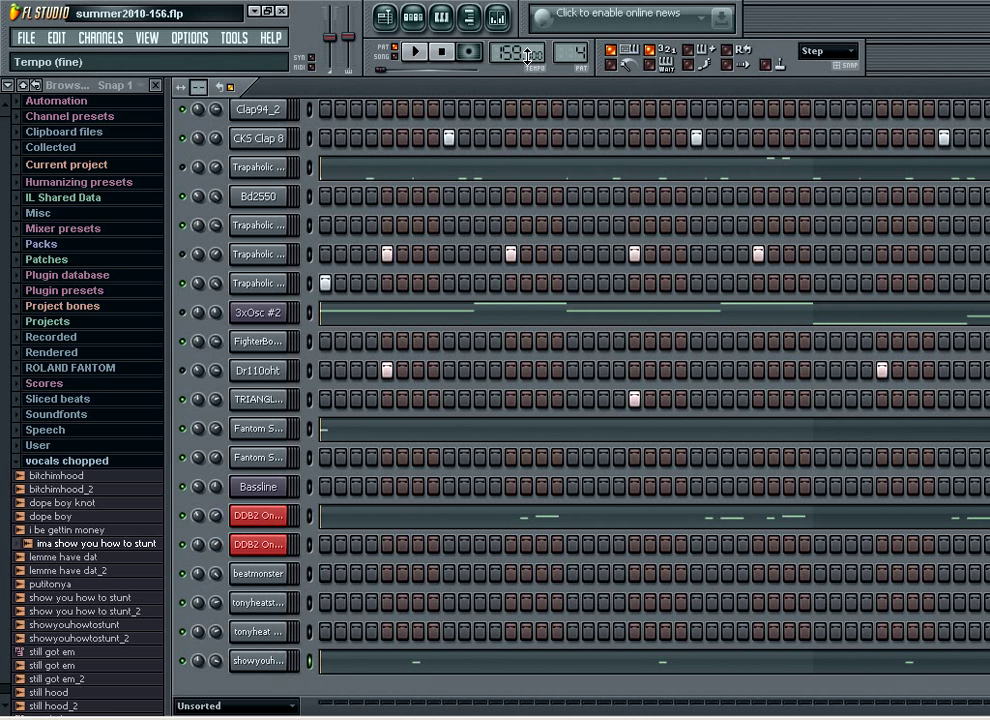
# - Play the pattern, set the showyouhowtostunt channel's volume to 92%, and stop playback
pyautogui.click(422, 58)
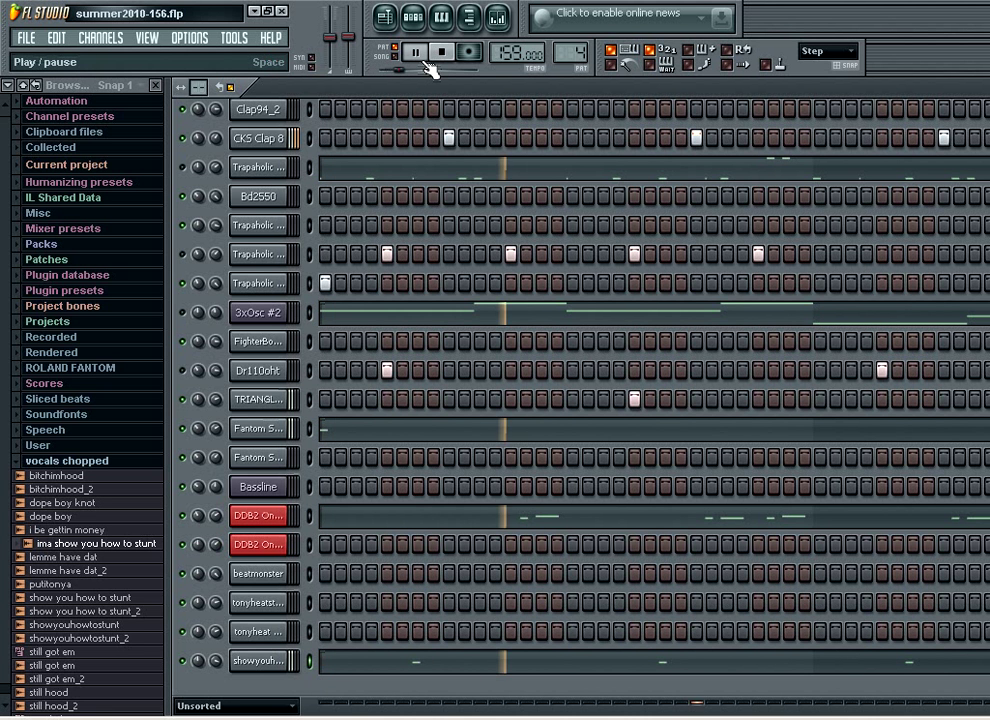
pyautogui.click(216, 661)
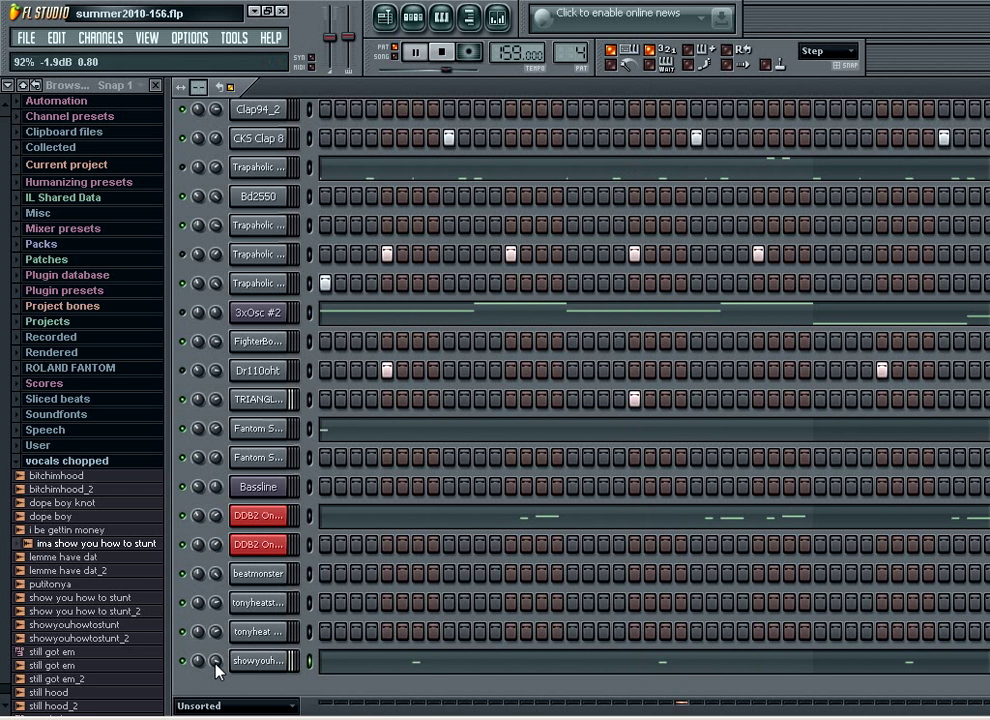
pyautogui.scroll(10, 289, 604)
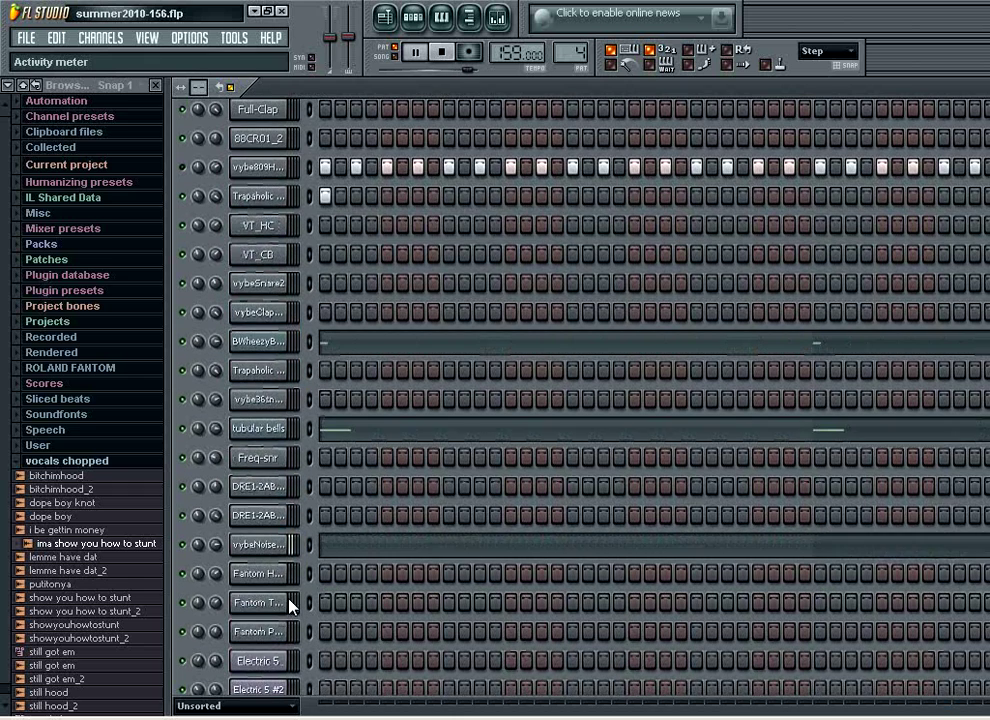
pyautogui.click(443, 53)
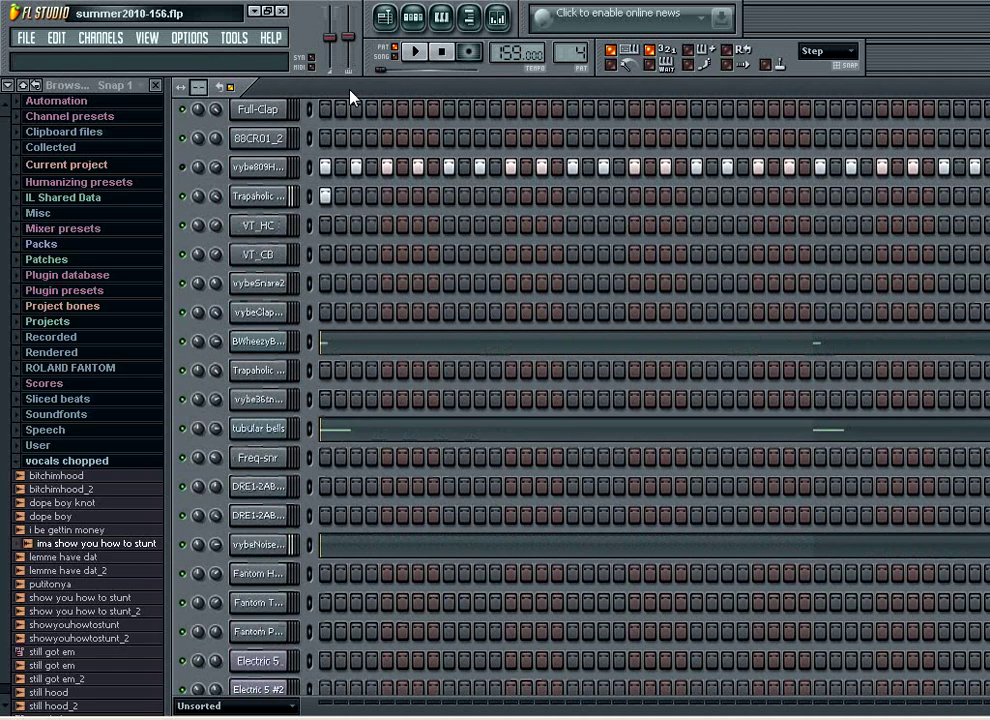
pyautogui.scroll(2, 335, 152)
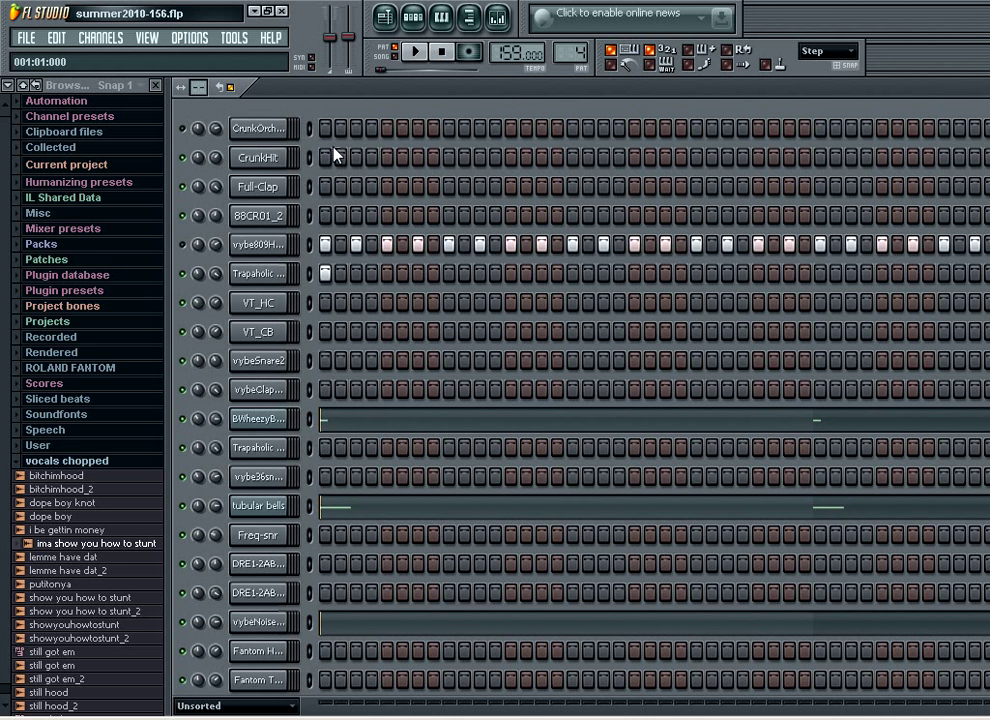
# - Play the pattern from the start and unmute the Platinium, Purity #3, Purity #5 and Purity #4 channels one after another
pyautogui.click(421, 55)
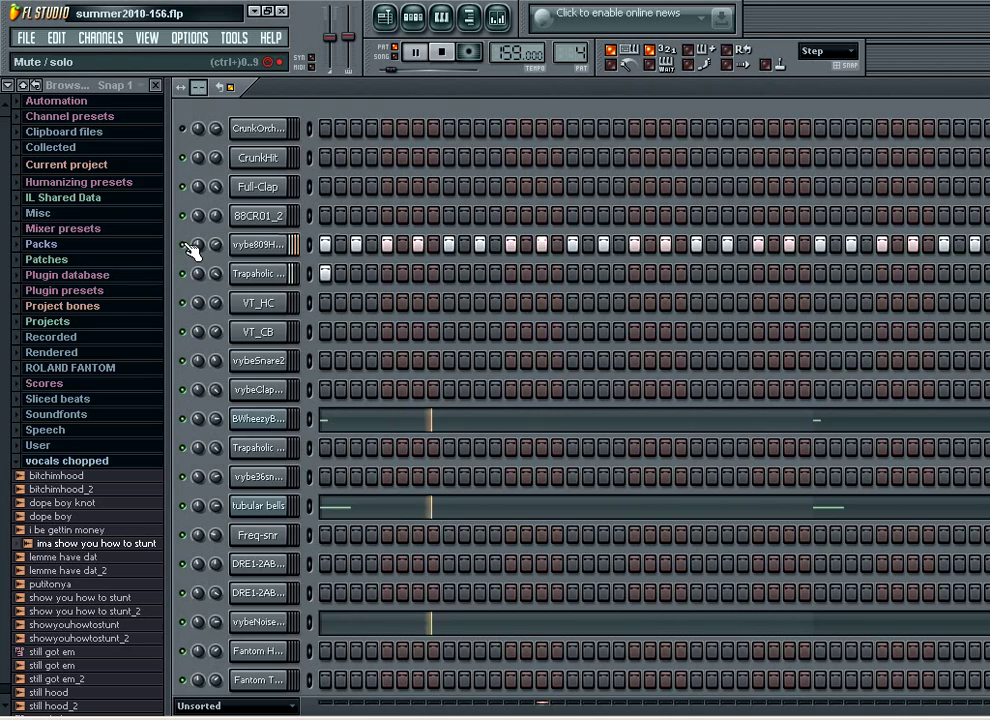
pyautogui.scroll(-5, 254, 316)
pyautogui.scroll(5, 254, 316)
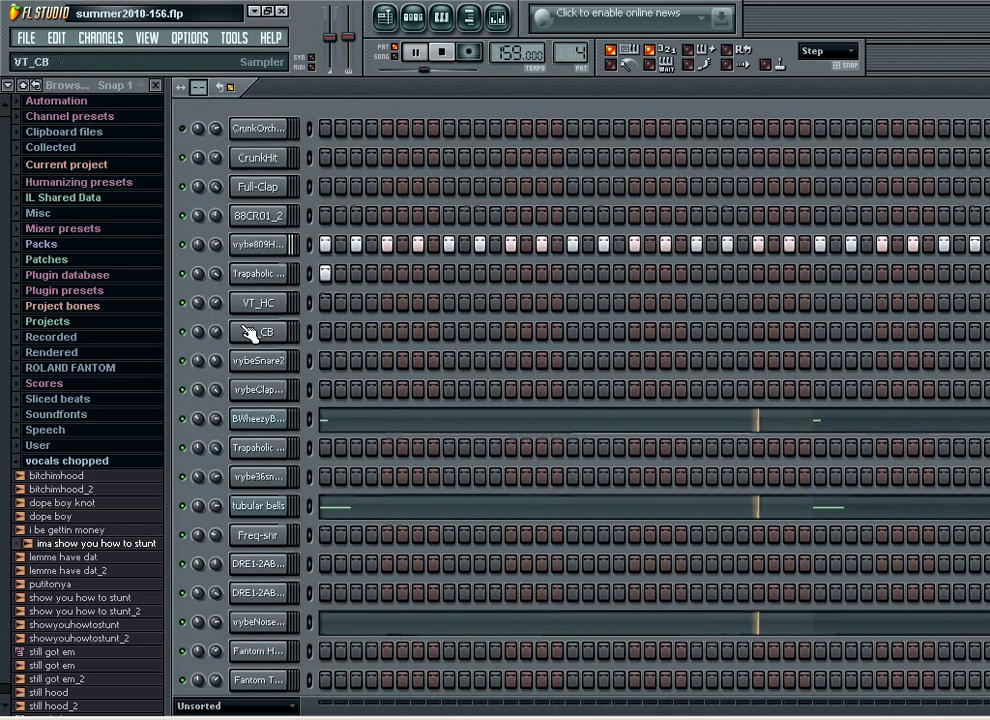
pyautogui.scroll(-18, 250, 333)
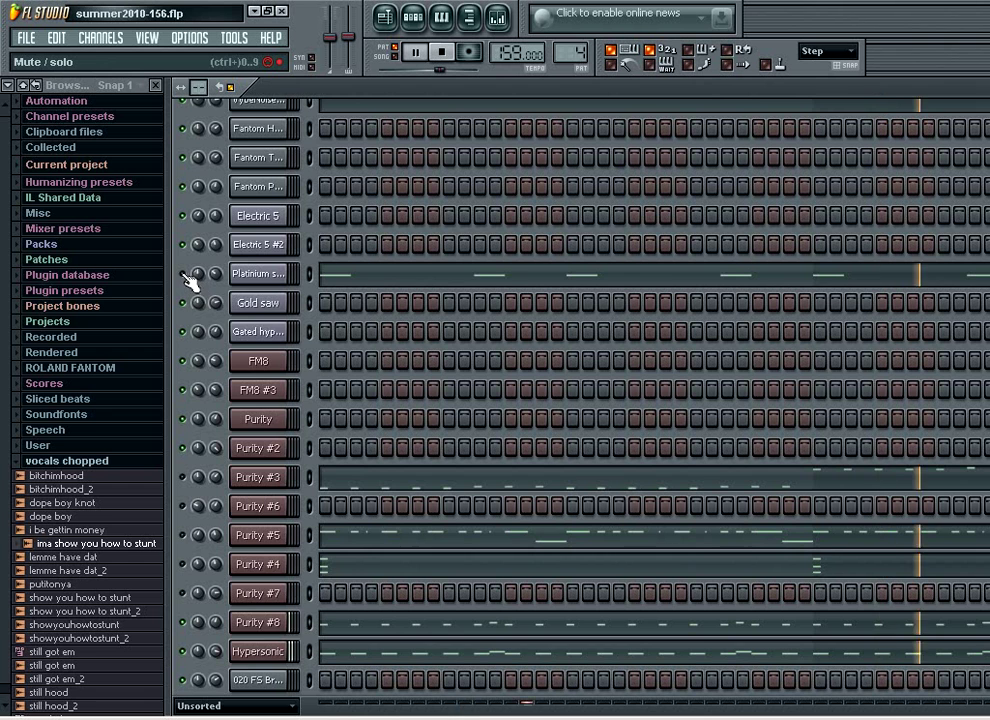
pyautogui.scroll(-9, 190, 280)
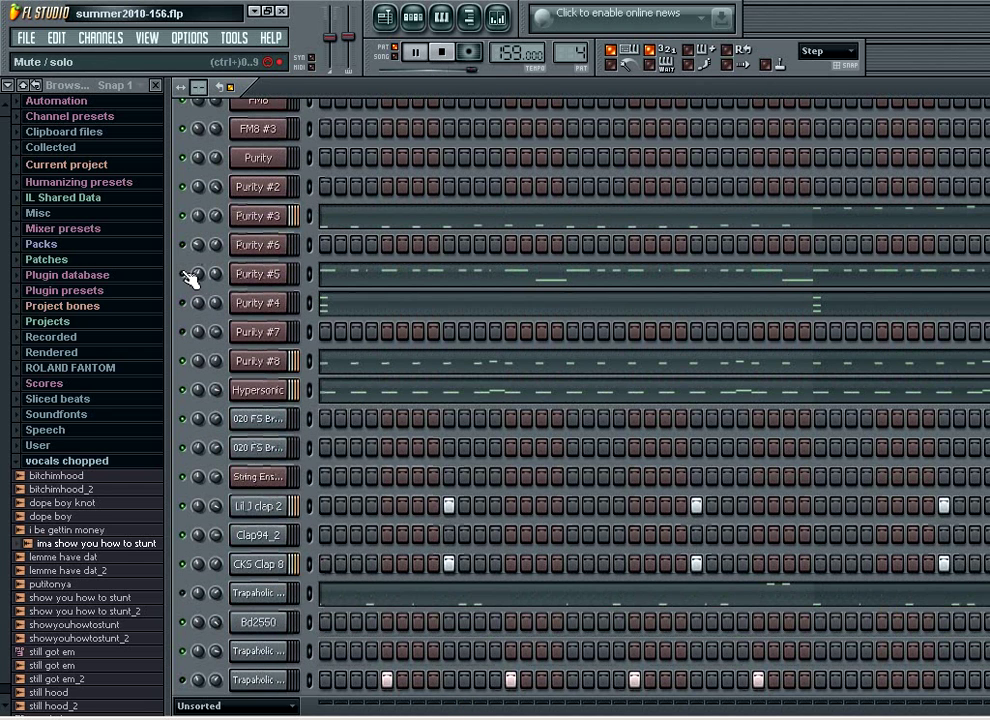
pyautogui.scroll(-6, 190, 278)
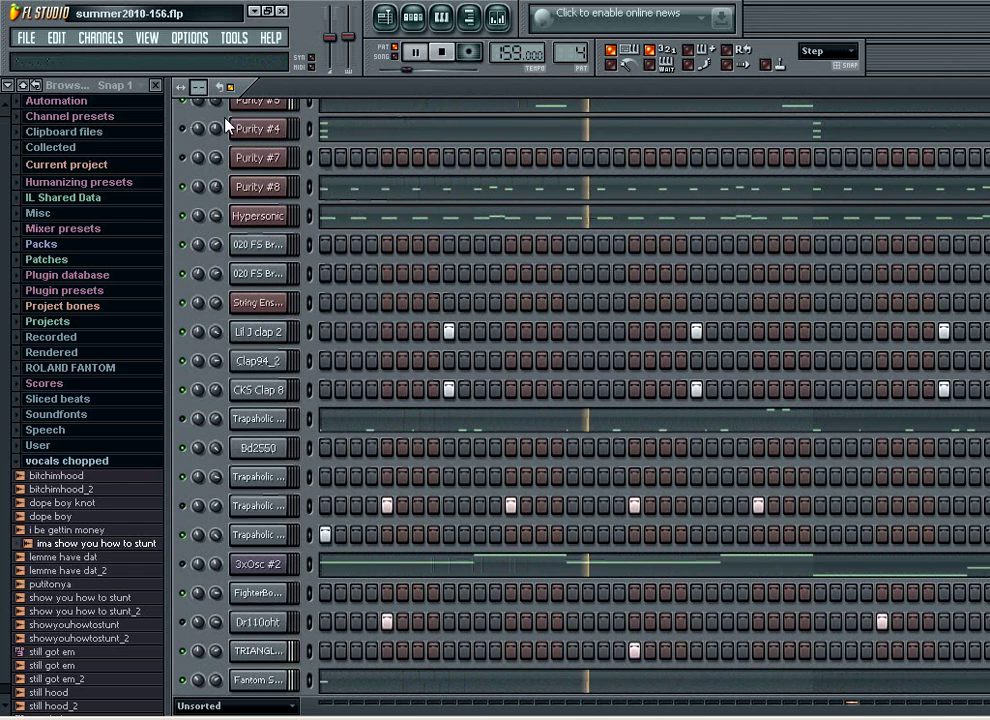
pyautogui.scroll(3, 287, 115)
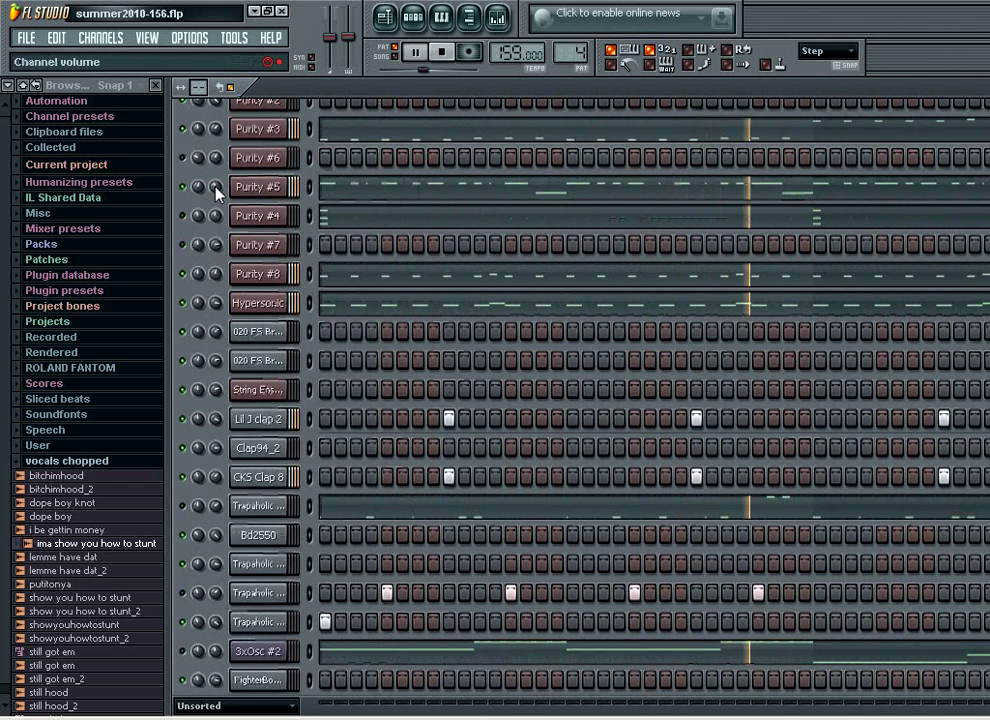
pyautogui.scroll(2, 217, 190)
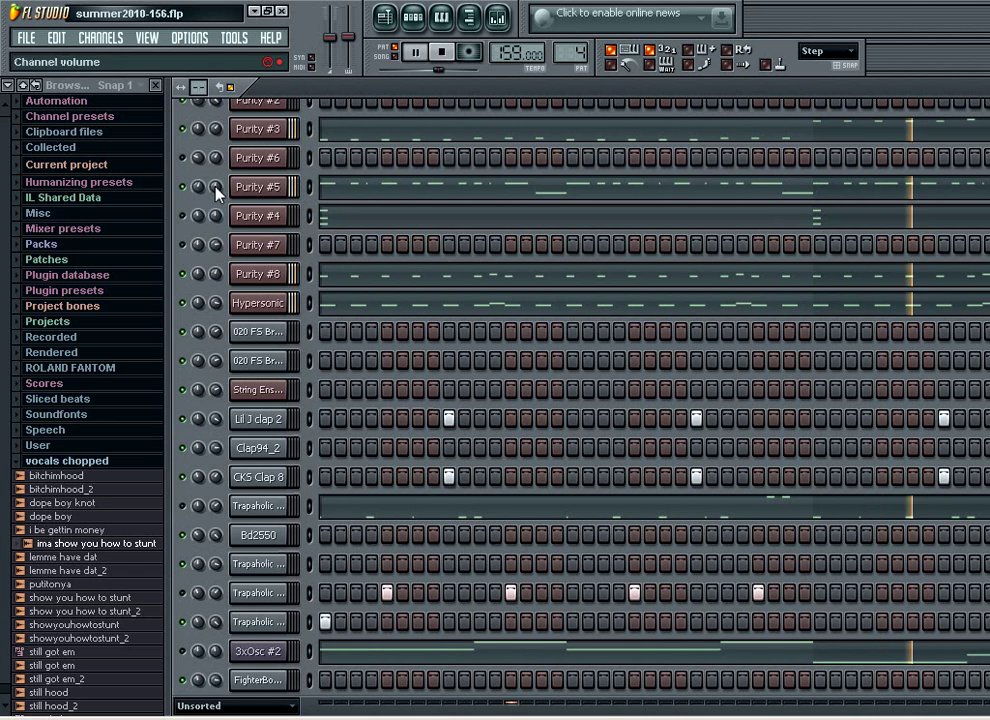
pyautogui.scroll(-1, 216, 188)
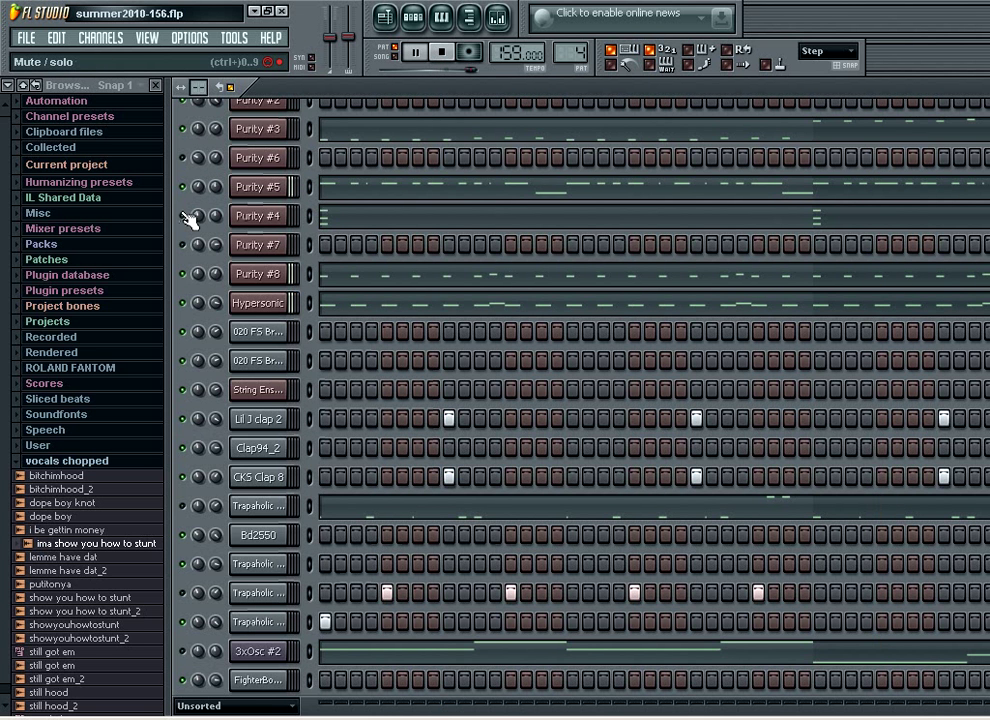
pyautogui.scroll(-3, 188, 220)
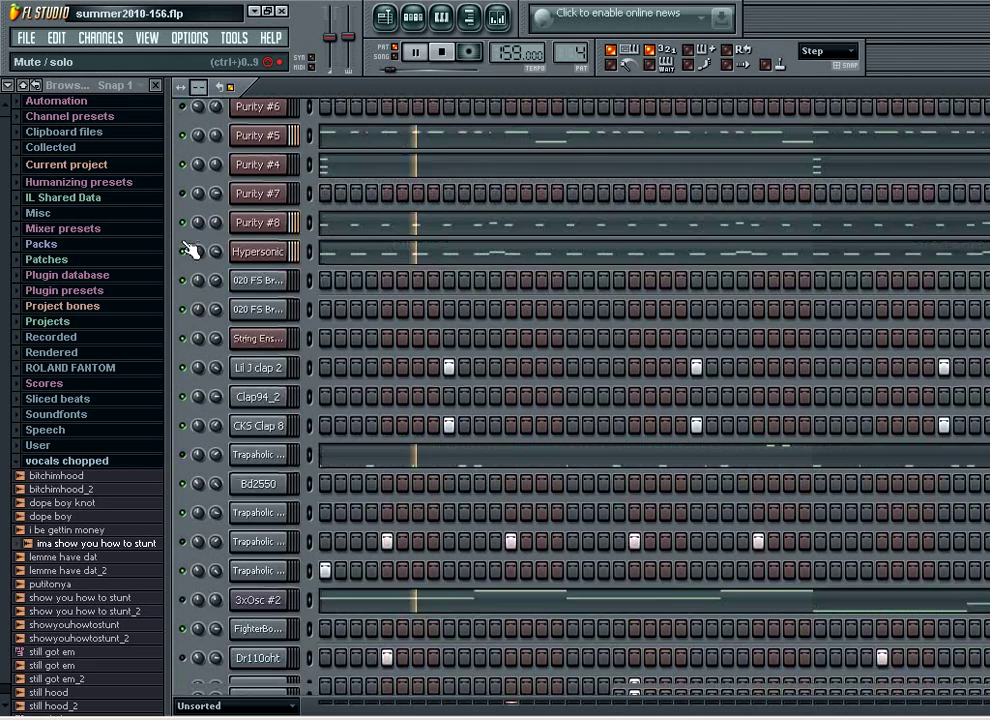
# - Unmute the Trapaholic channel directly below CKS Clap 8, listen to the full beat, and stop playback
pyautogui.scroll(-9, 188, 248)
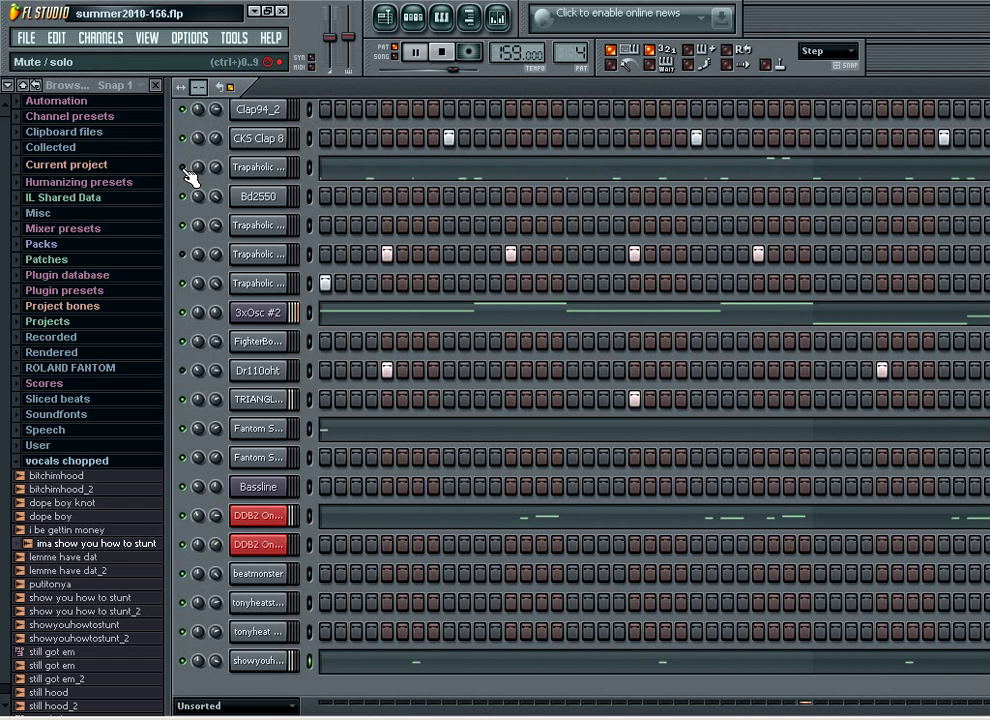
pyautogui.scroll(6, 190, 175)
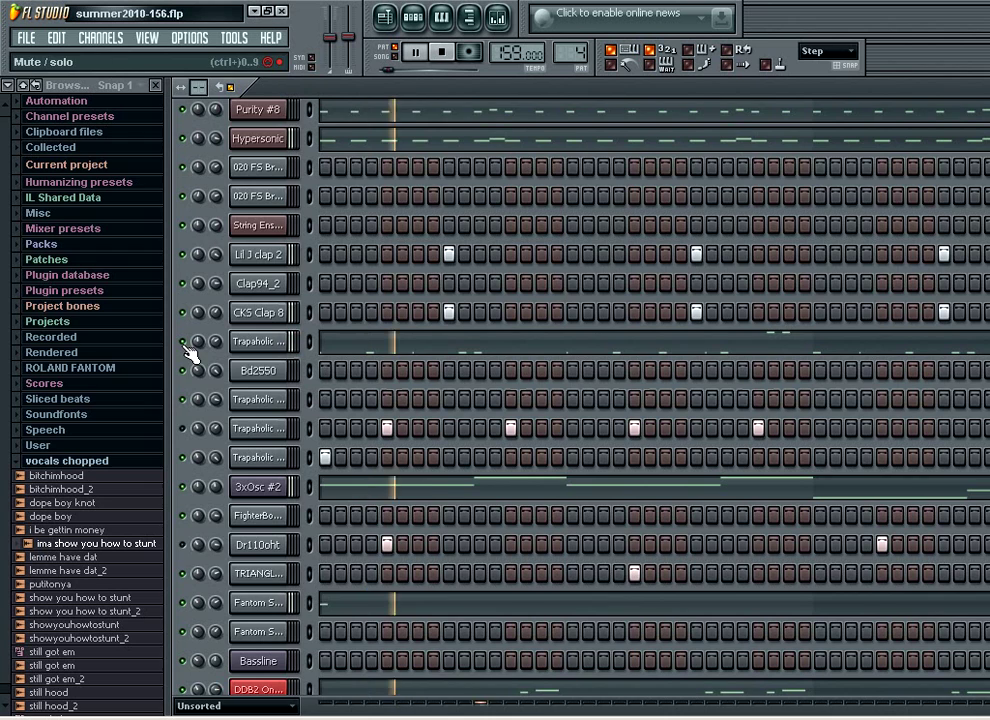
pyautogui.scroll(7, 312, 186)
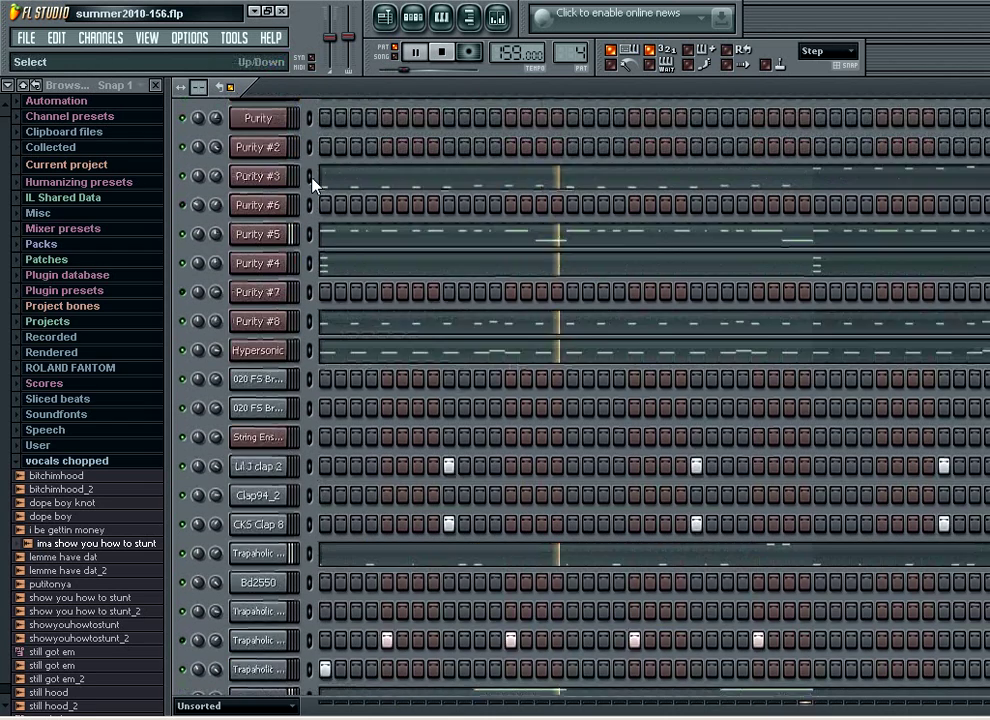
pyautogui.scroll(8, 312, 184)
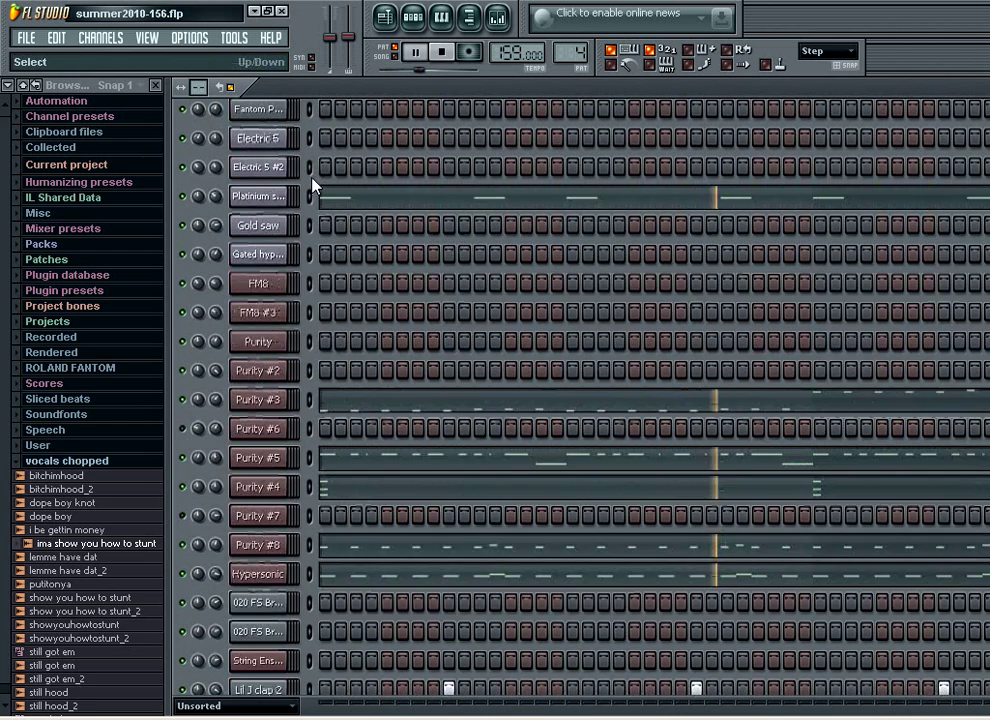
pyautogui.scroll(6, 312, 186)
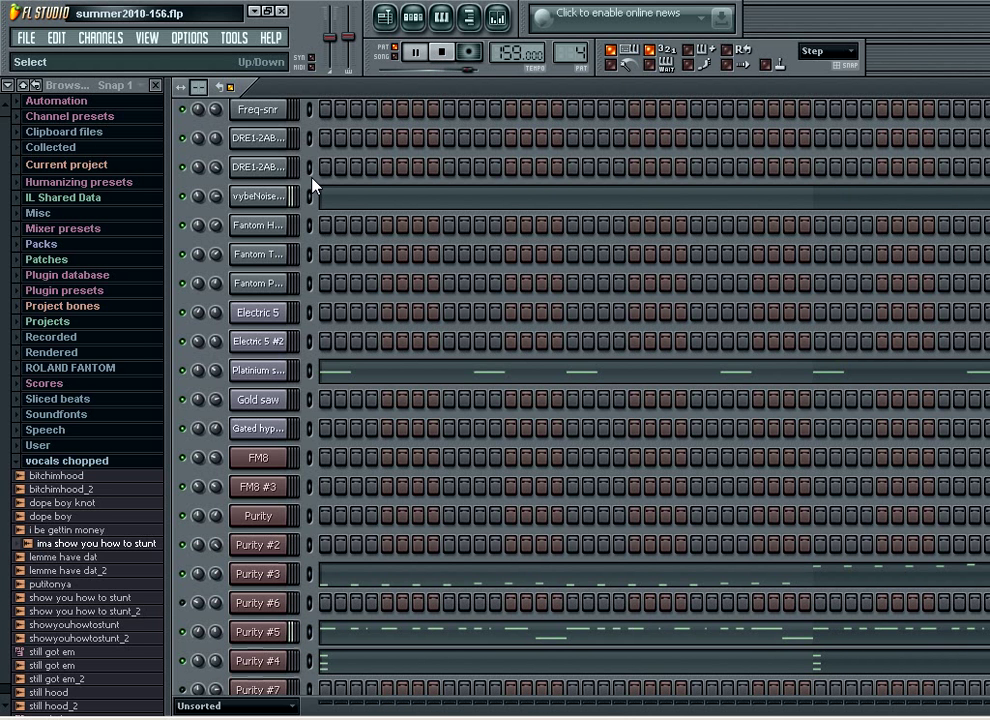
pyautogui.click(442, 52)
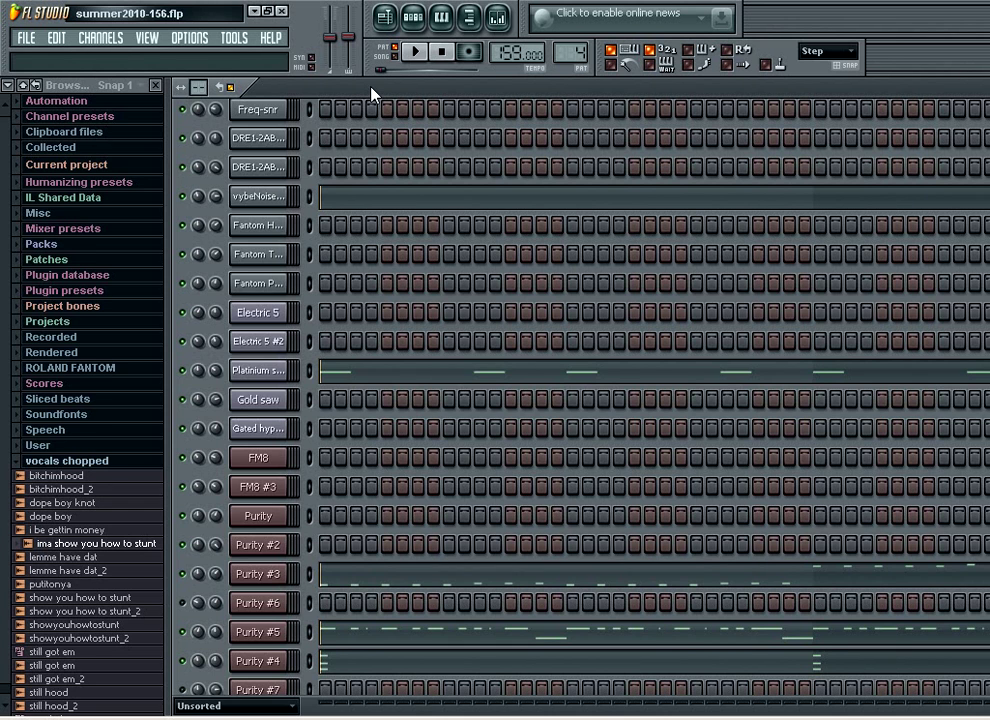
# - Continue the Trapaholic channel's every-eighth-step hits with one on step 37, and play the pattern again
pyautogui.scroll(-4, 294, 256)
pyautogui.scroll(-4, 296, 261)
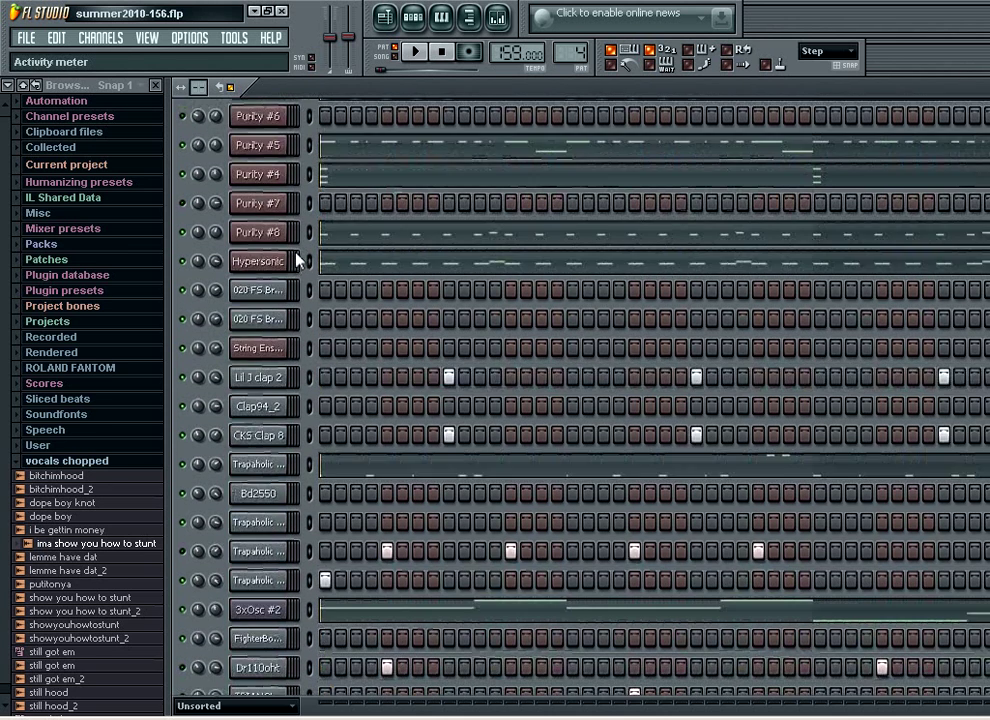
pyautogui.scroll(-2, 296, 261)
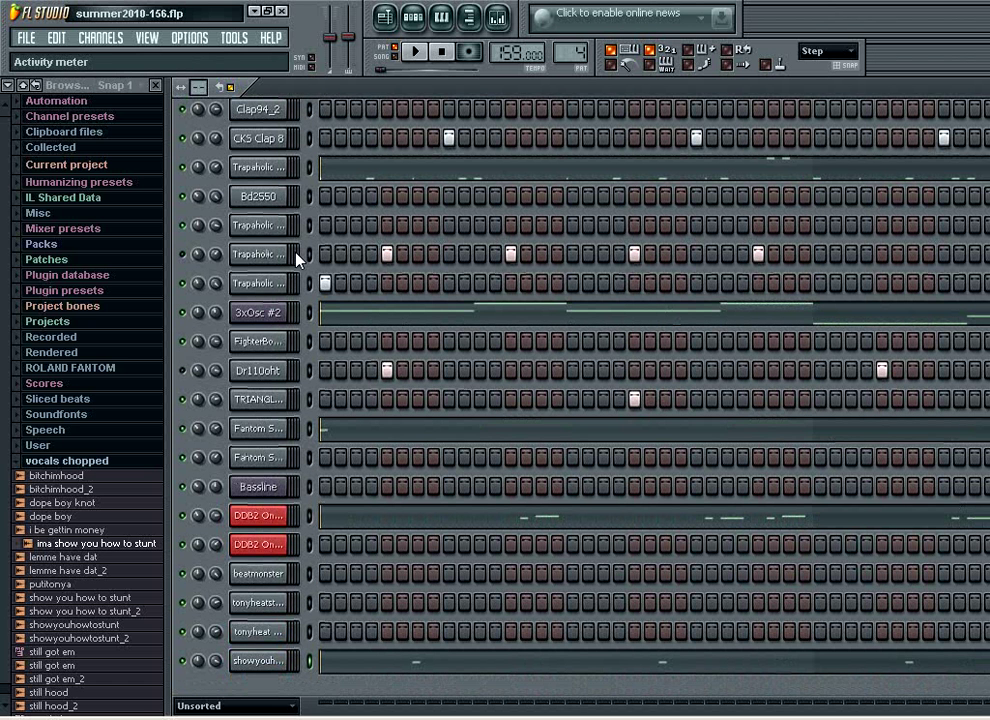
pyautogui.click(418, 58)
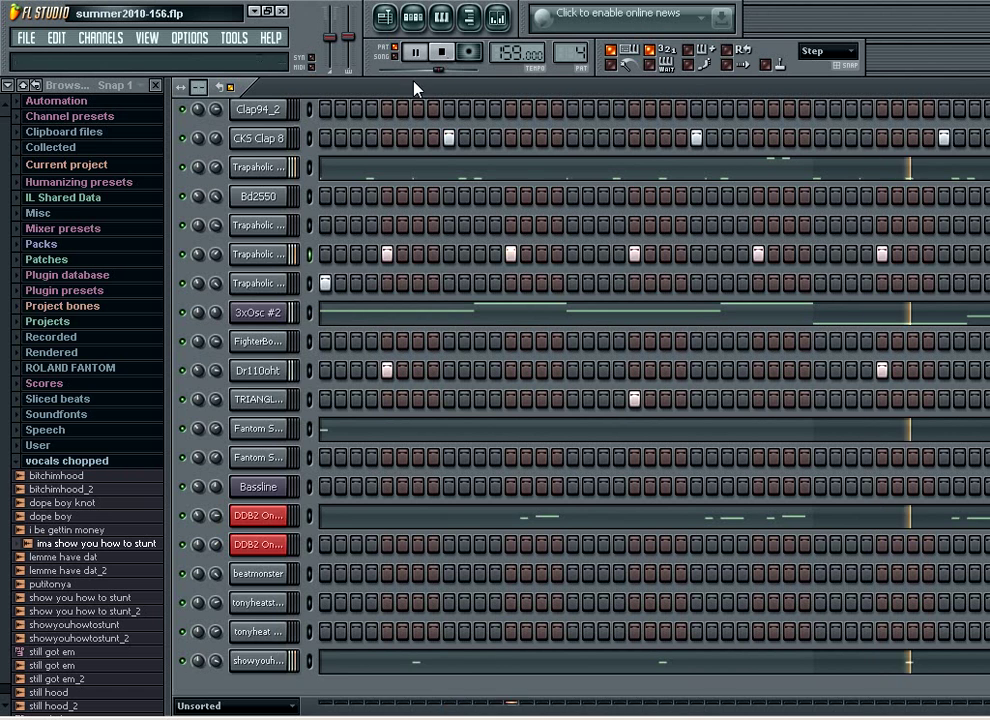
pyautogui.scroll(6, 320, 221)
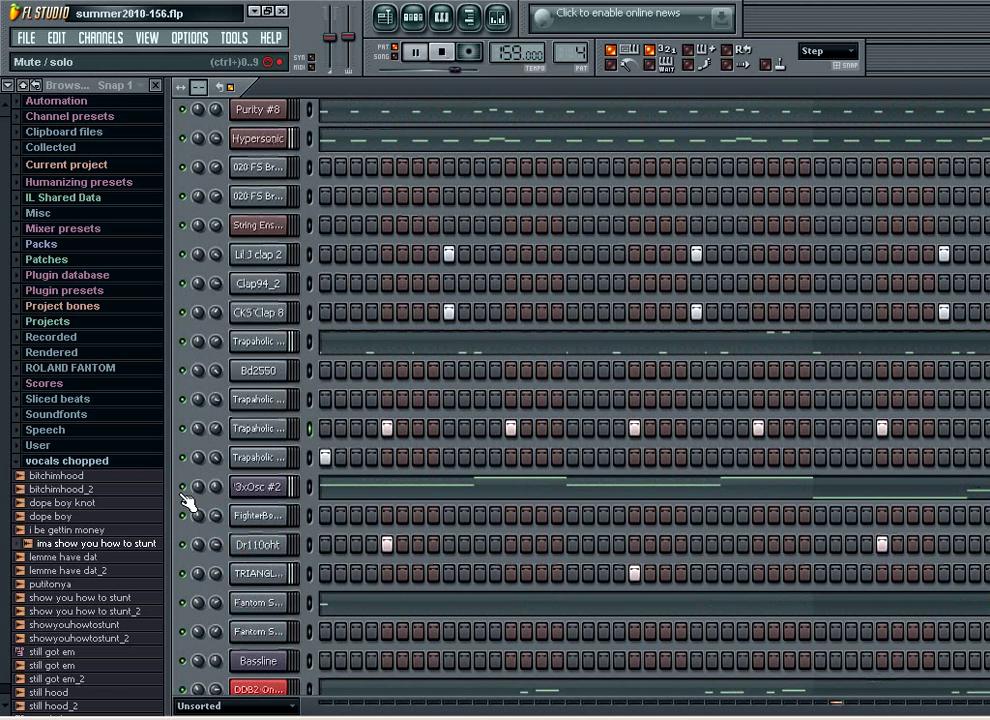